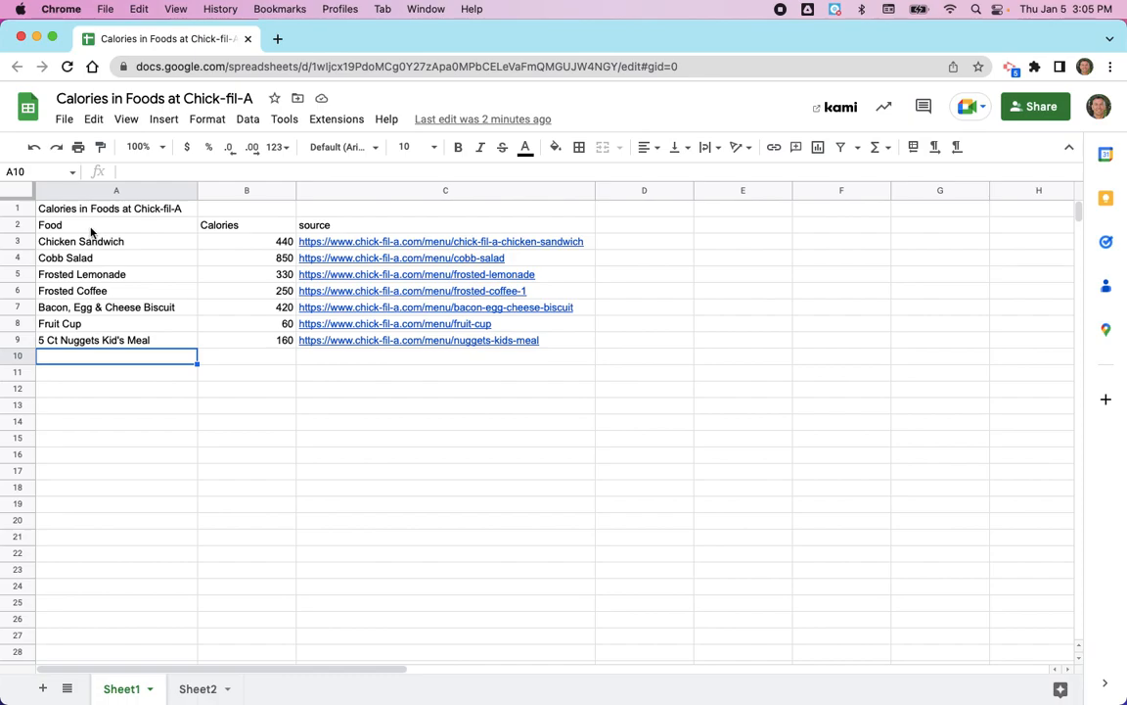
left_click_drag(47, 230, 246, 348)
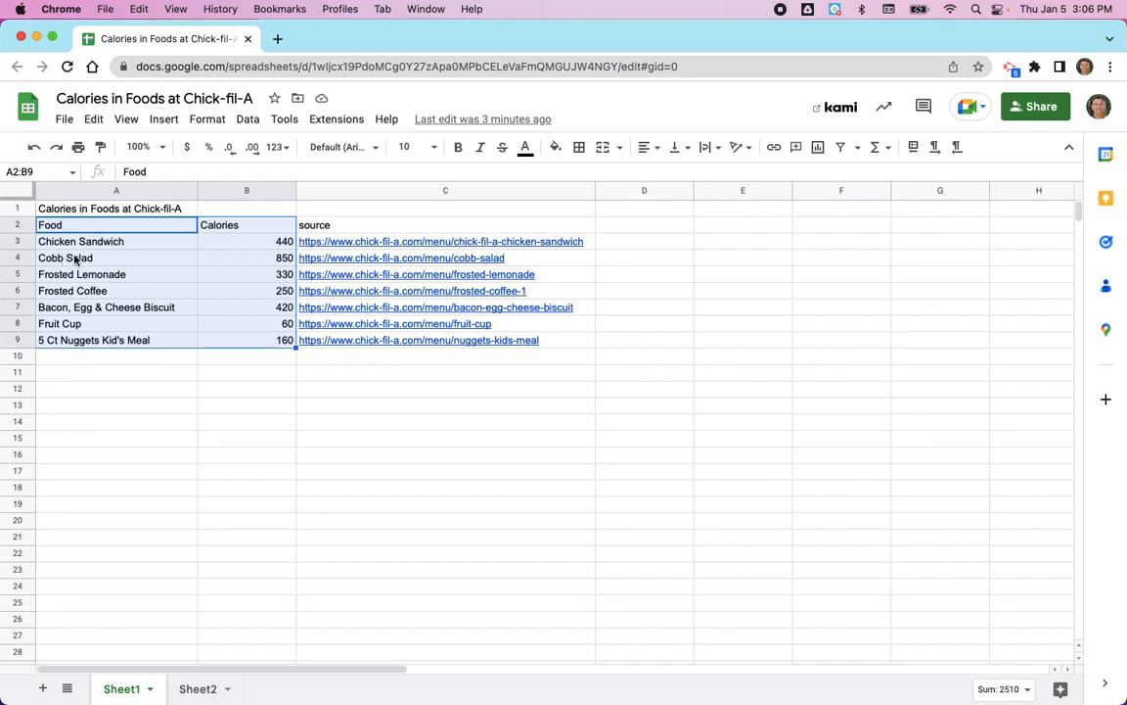
left_click(221, 229)
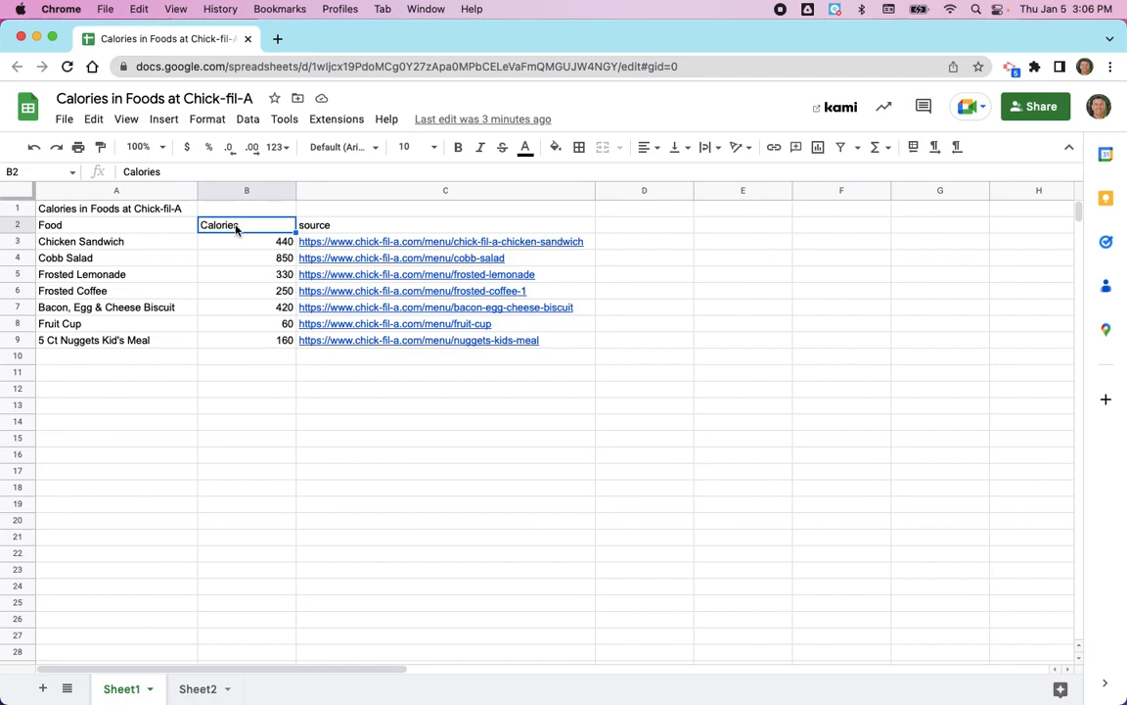
left_click(168, 228)
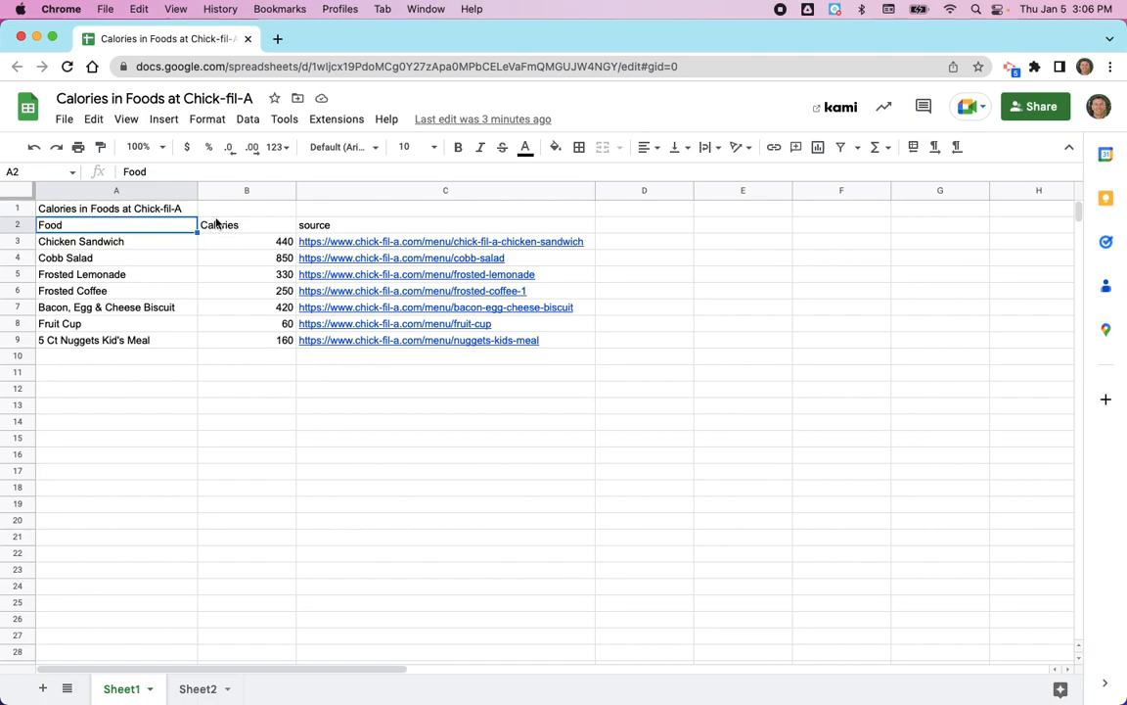
left_click(128, 395)
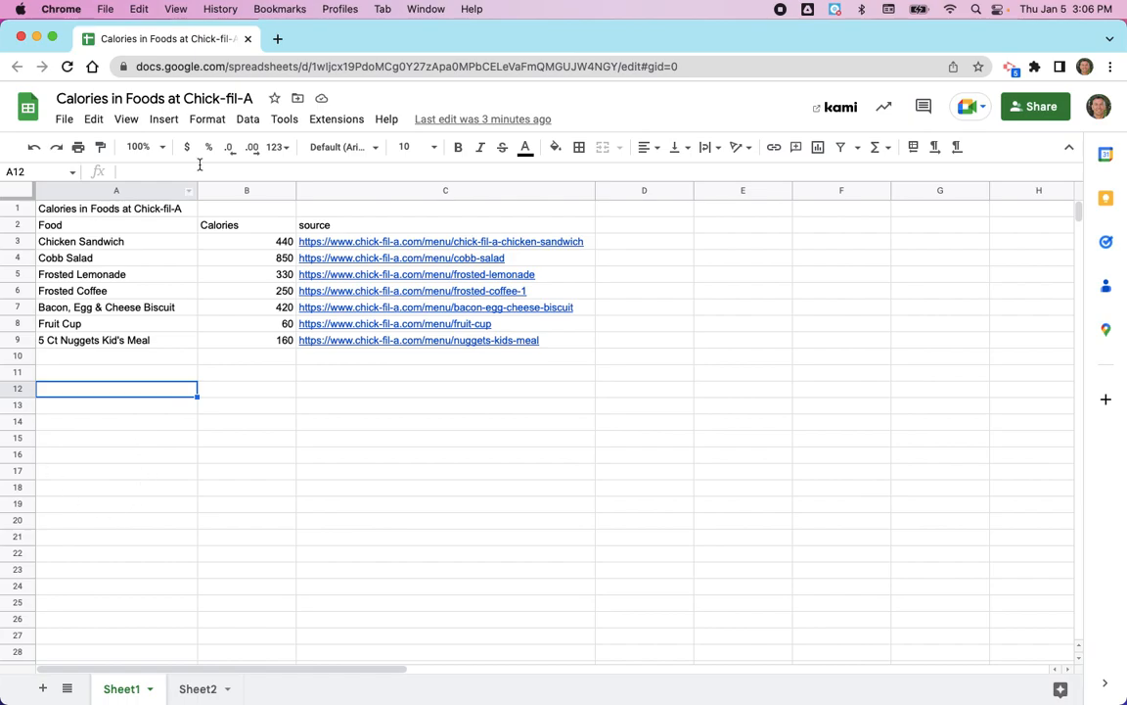
Insert a chart based on the food and calorie data in A2:B9, including the header row.
left_click(74, 227)
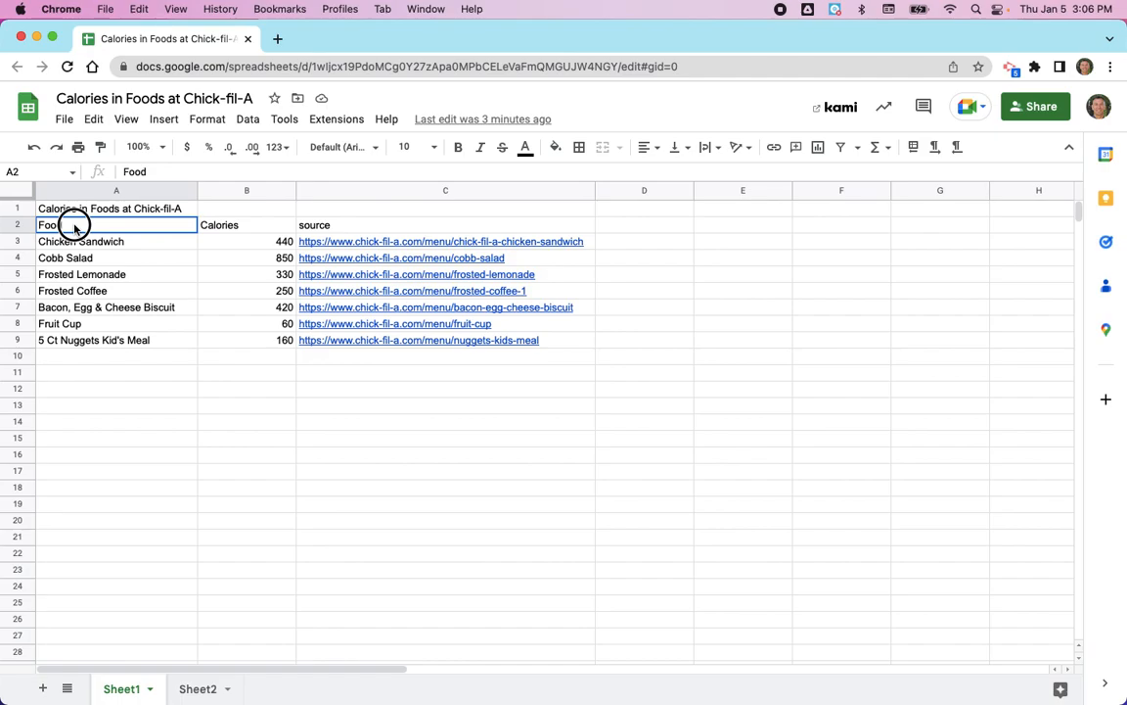
left_click_drag(74, 227, 255, 343)
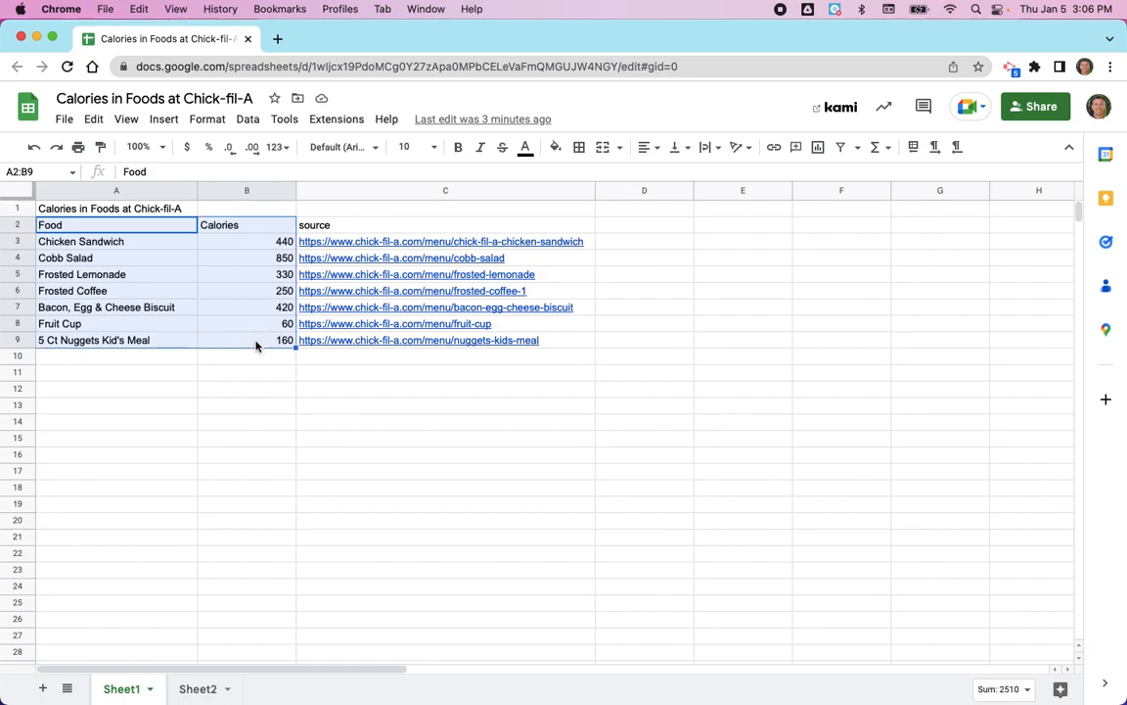
left_click(165, 120)
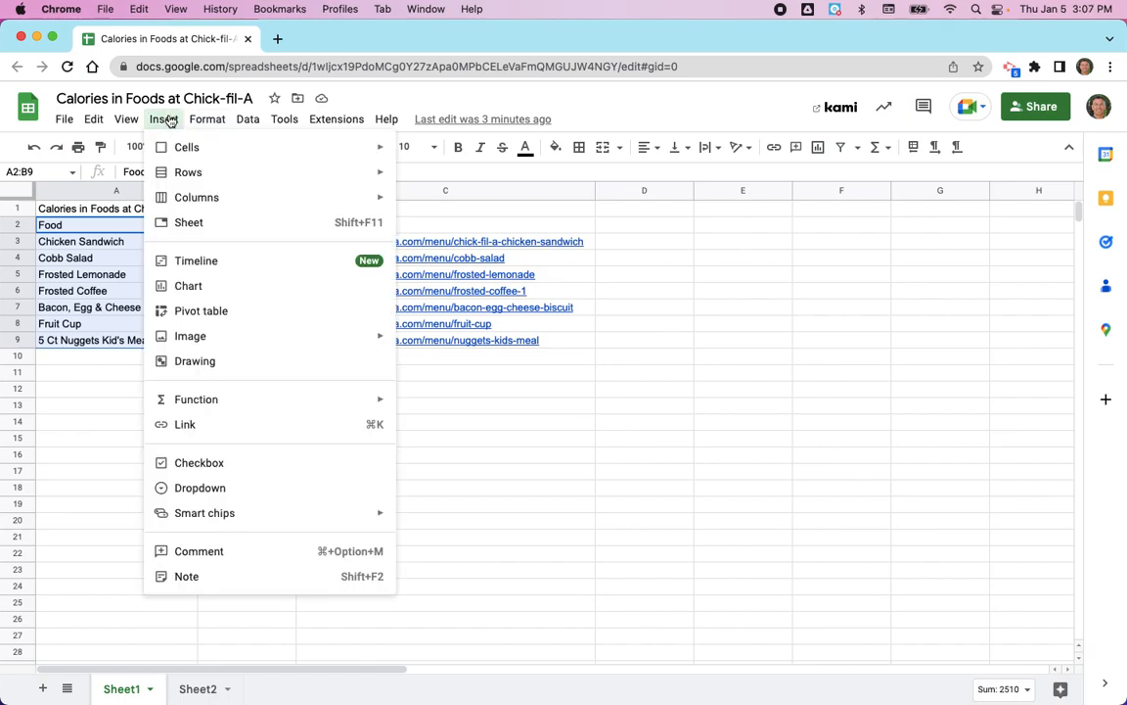
left_click(182, 286)
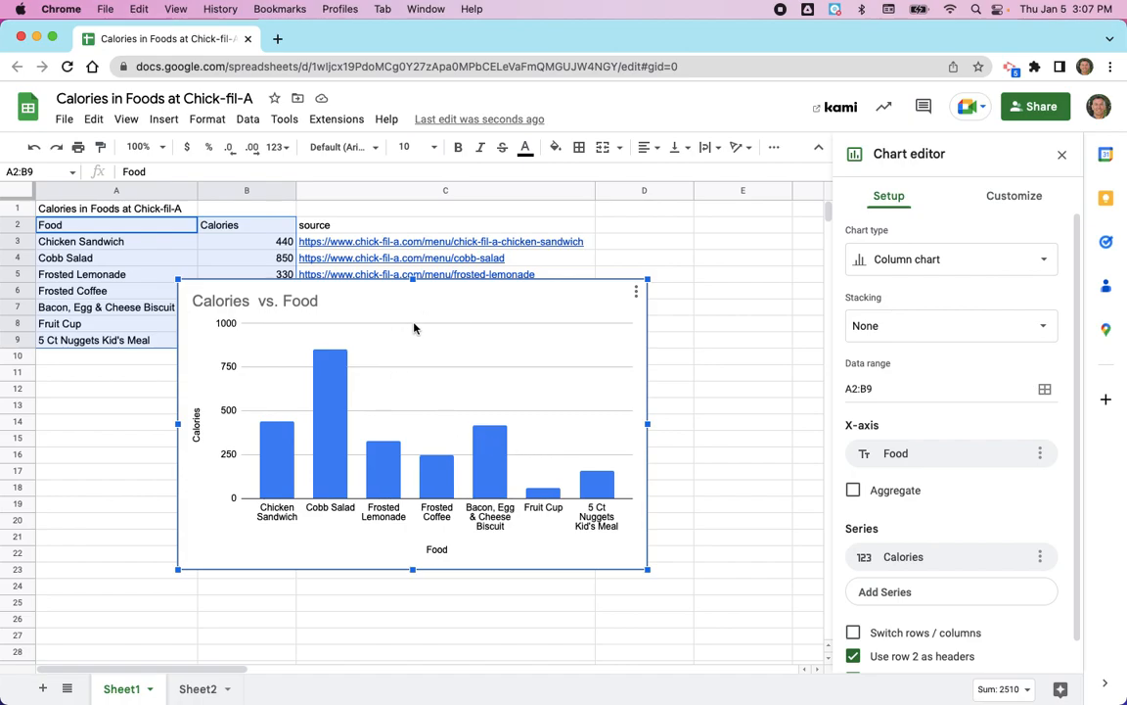
Clear the chart's title text directly on the chart.
left_click(271, 303)
key("BackSpace")
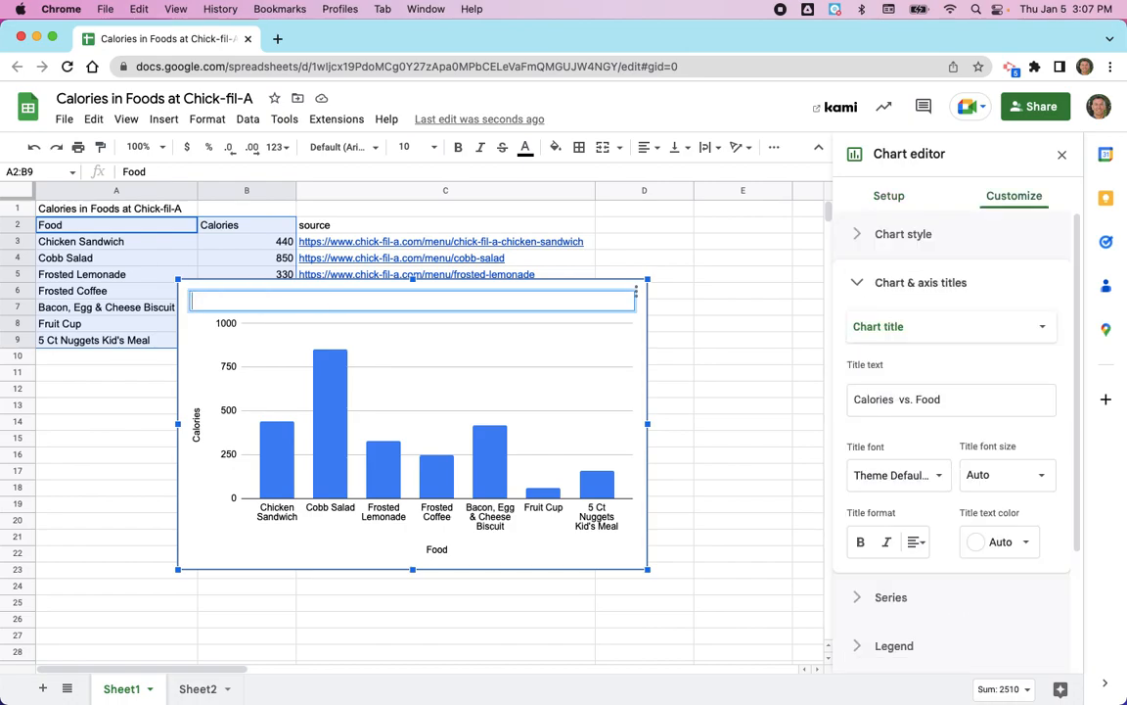
left_click(142, 374)
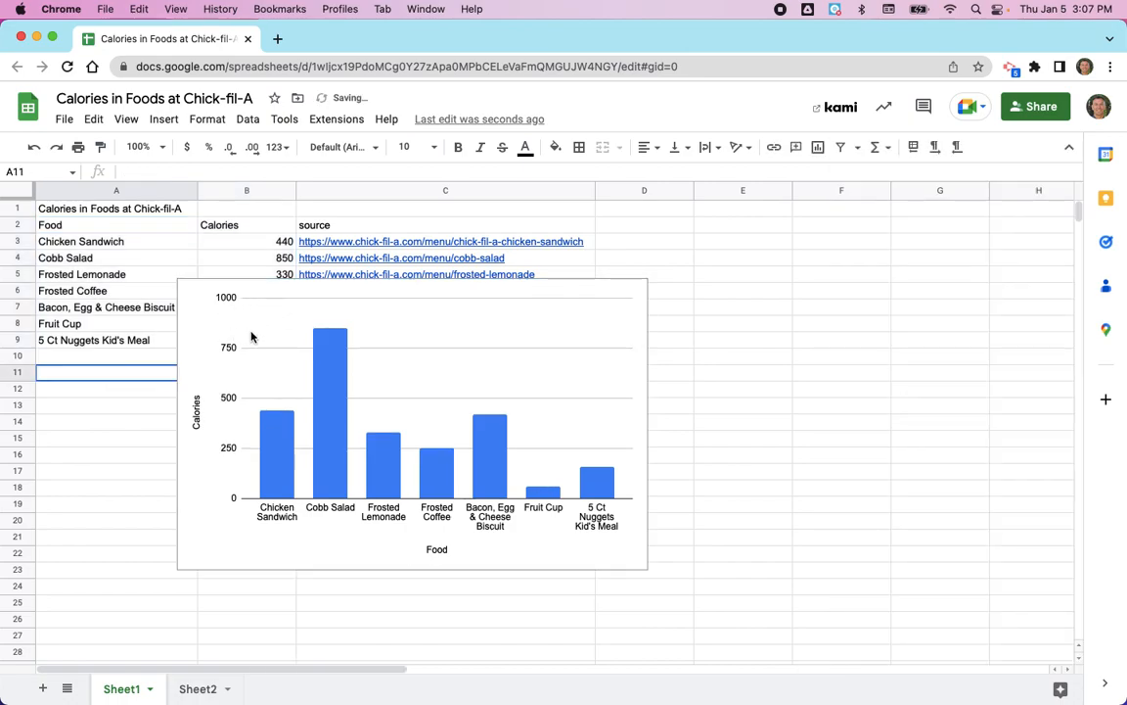
left_click(183, 458)
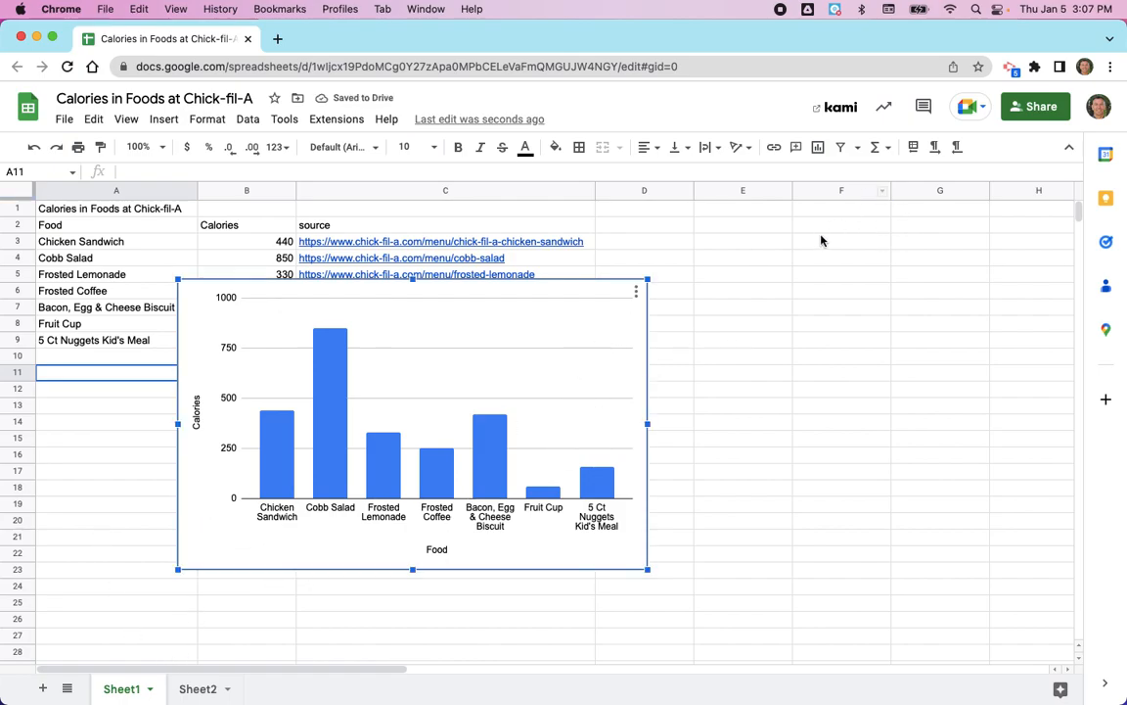
double_click(634, 402)
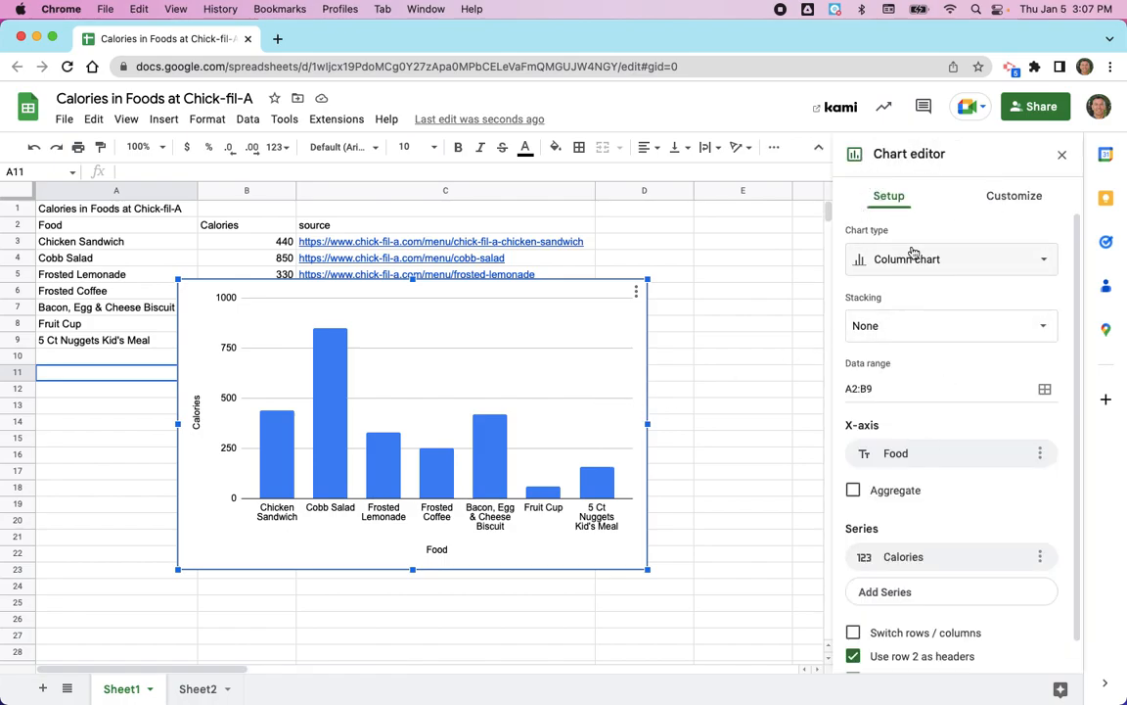
left_click(1017, 205)
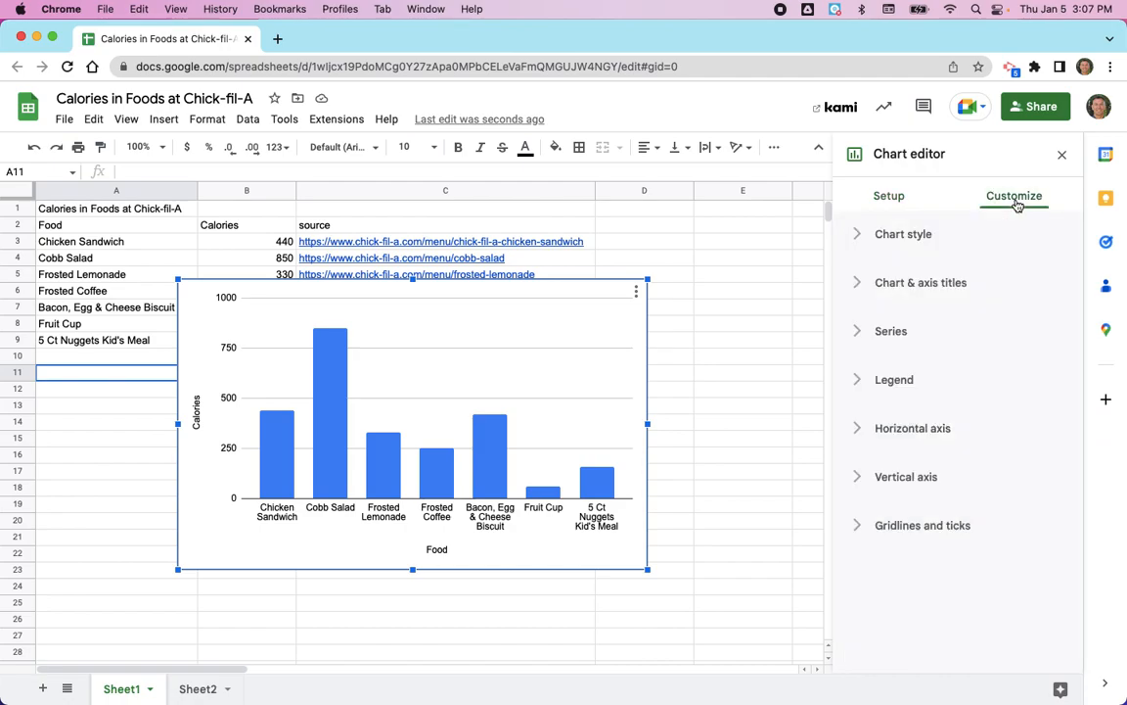
left_click(921, 284)
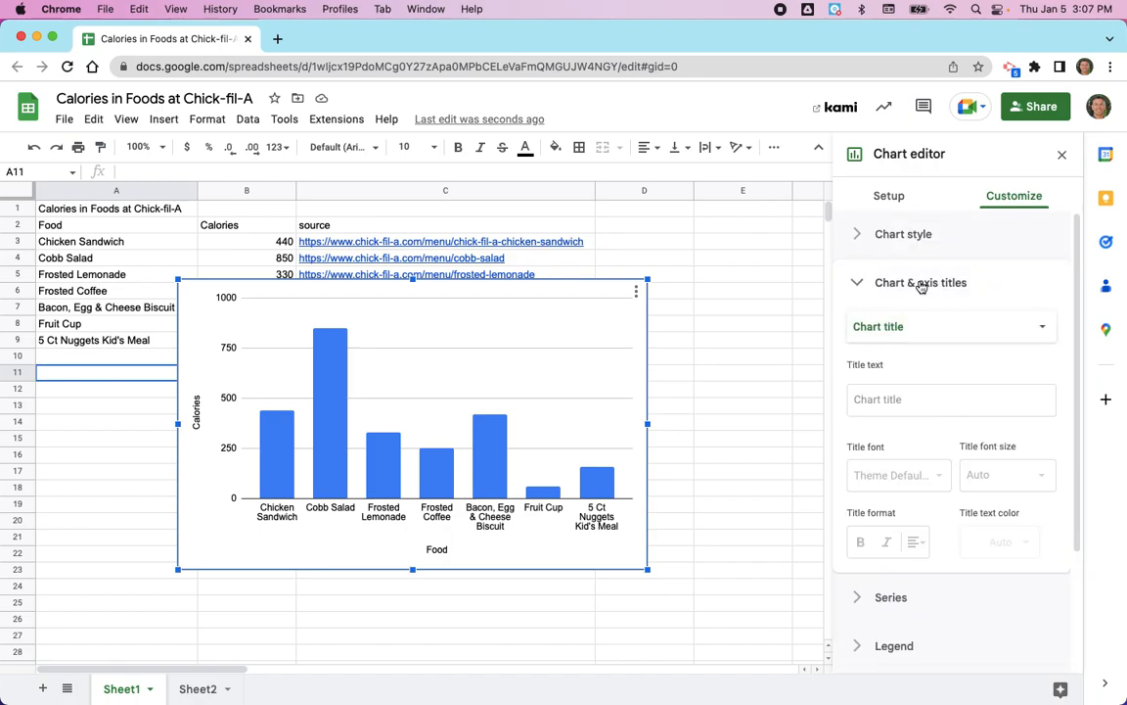
left_click(878, 398)
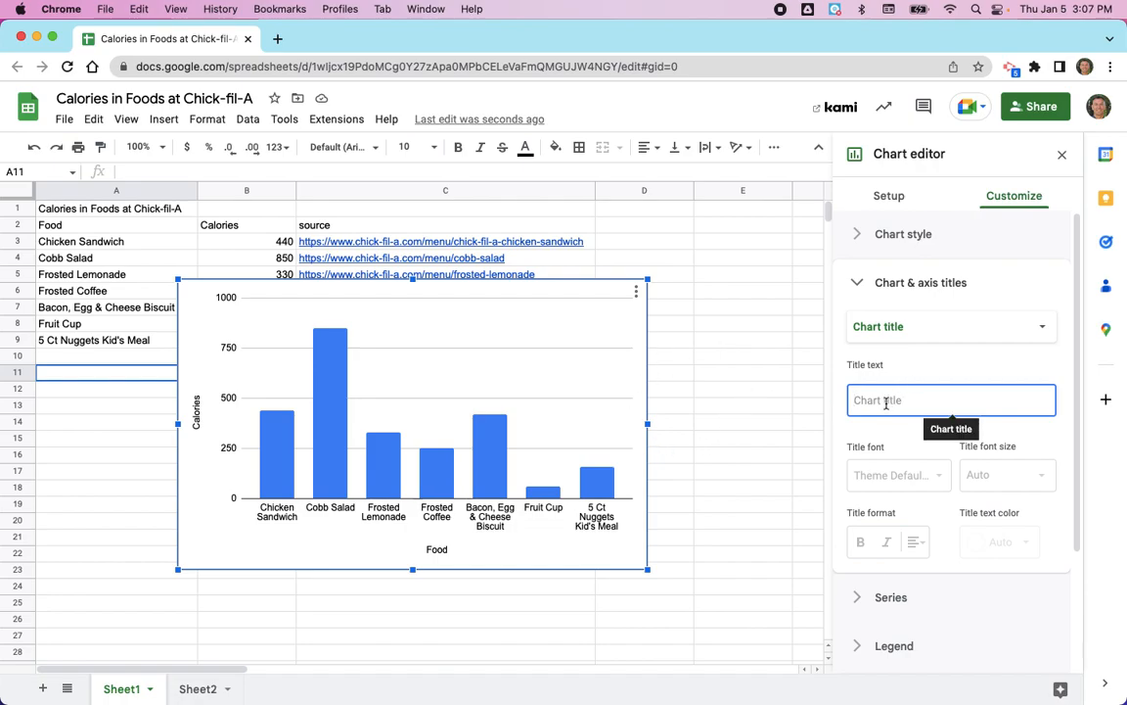
left_click(757, 390)
Copy the heading text from cell A1 and use it as the chart title, "Calories in Foods at Chick-fil-A".
left_click(82, 209)
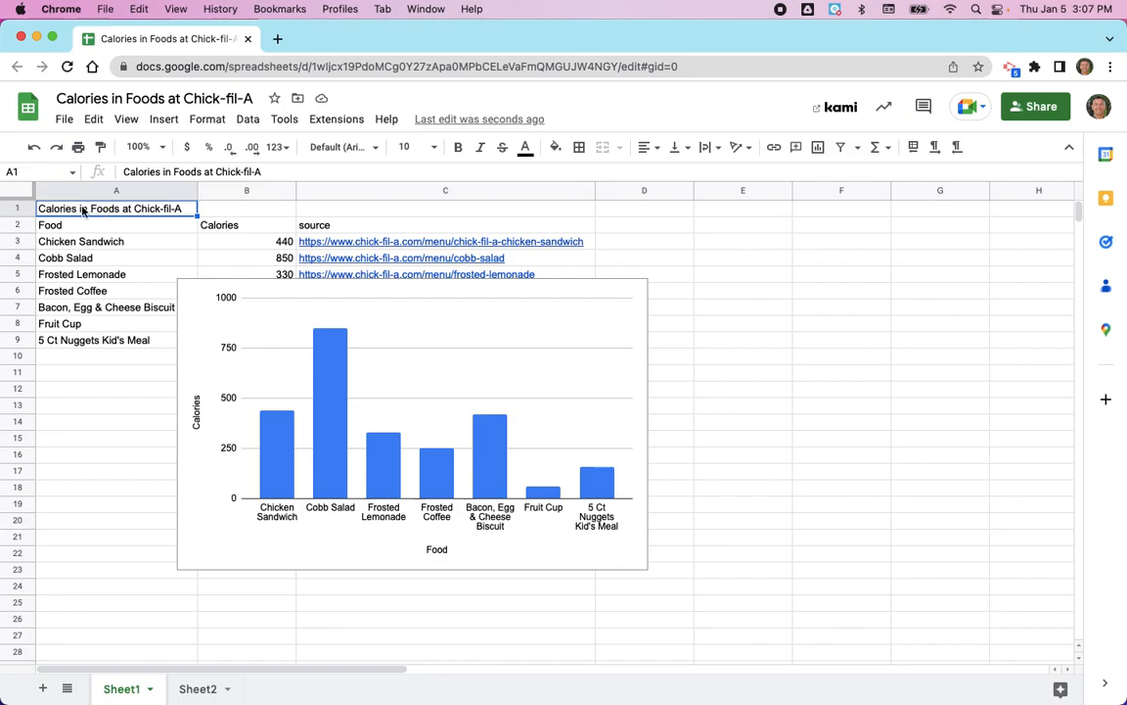
double_click(92, 209)
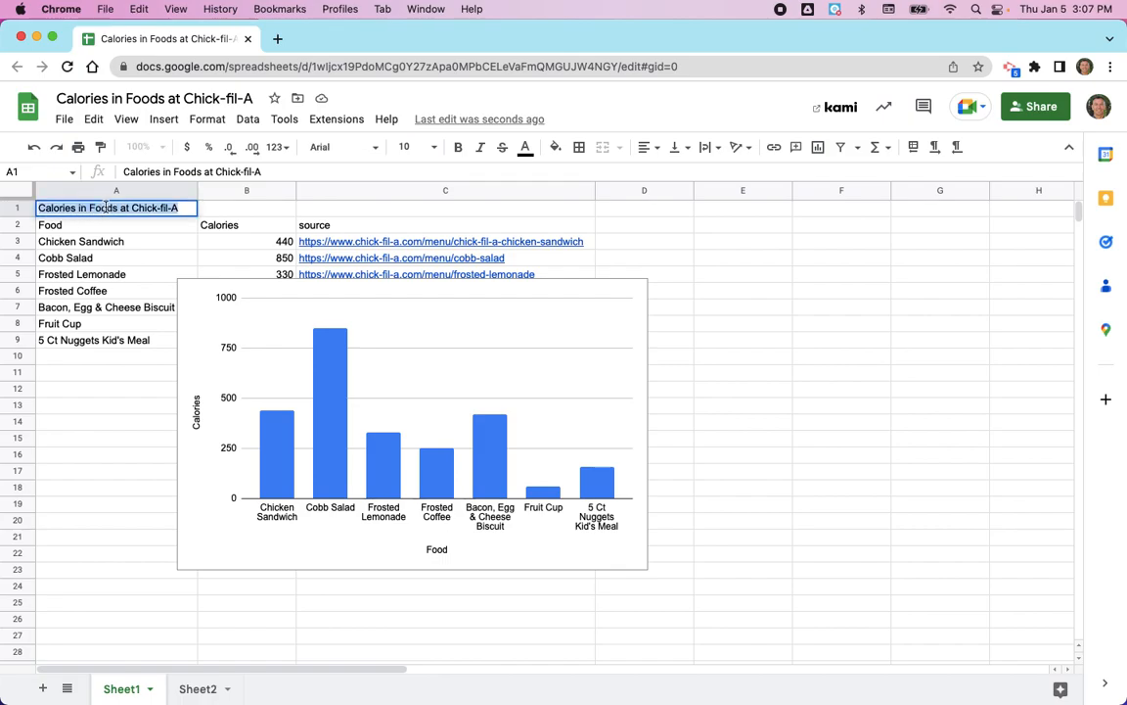
key("super+c")
double_click(514, 340)
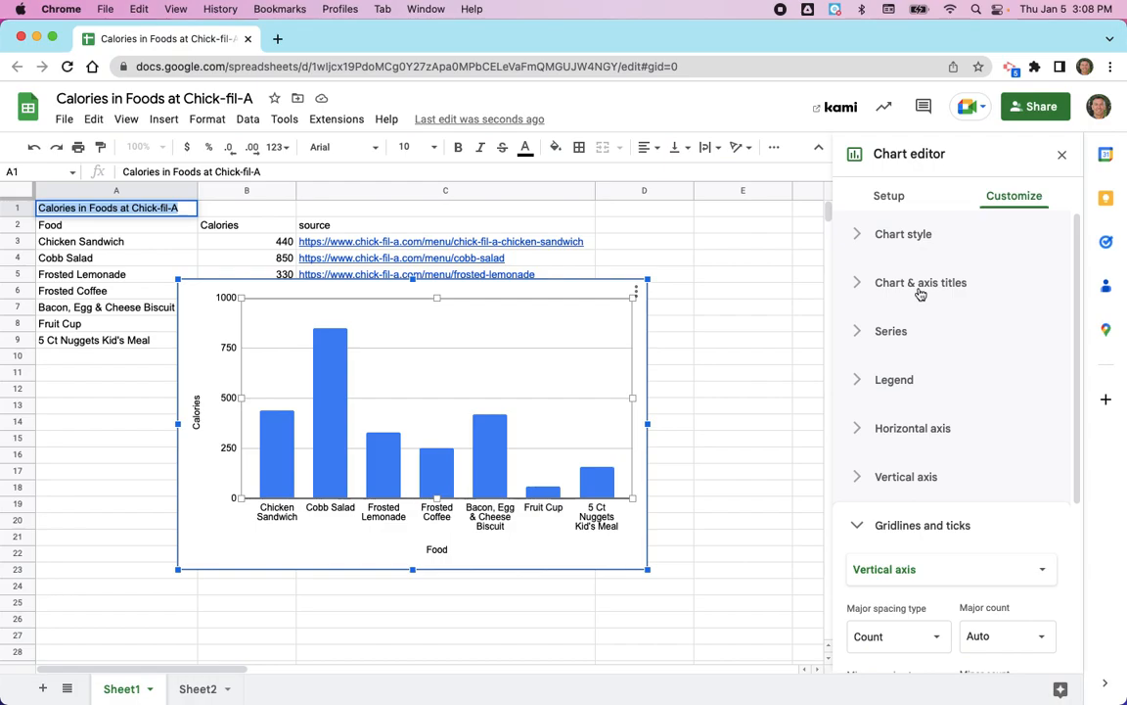
left_click(907, 284)
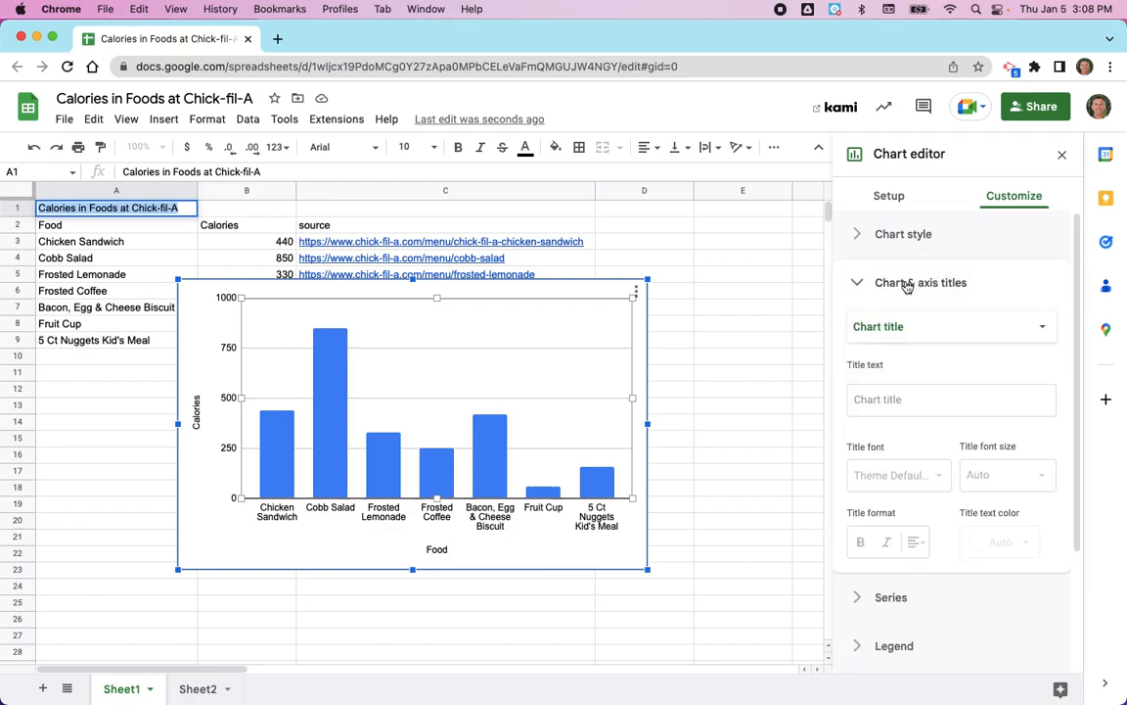
left_click(889, 400)
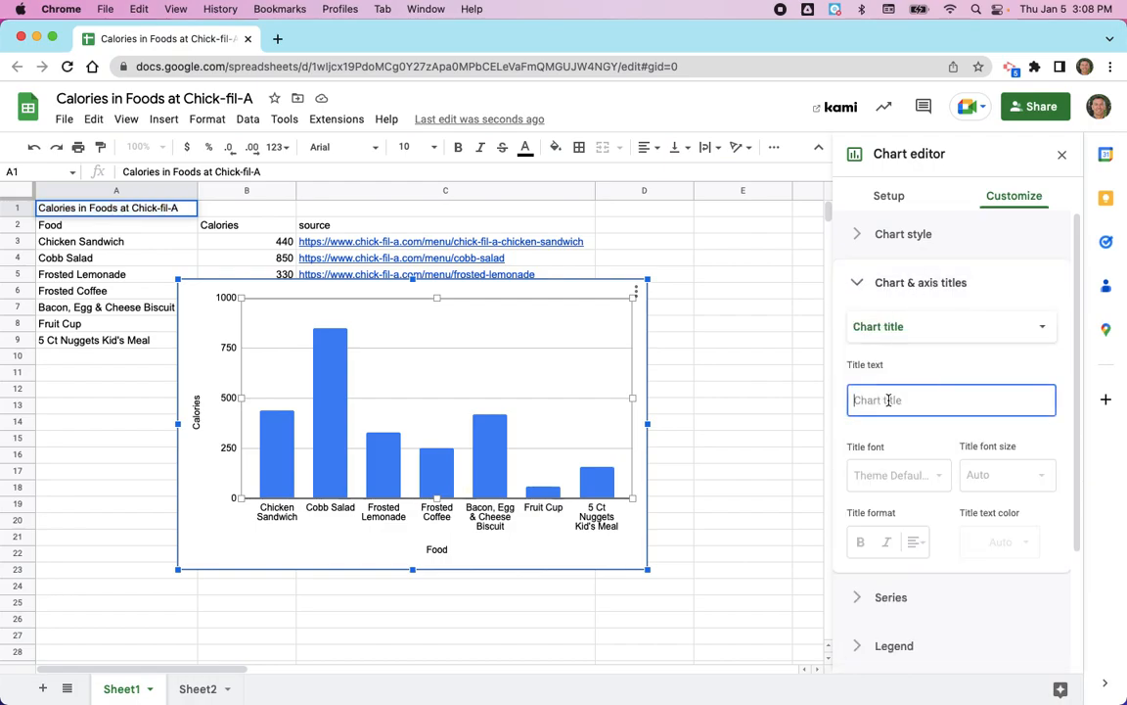
key("super+v")
left_click(765, 393)
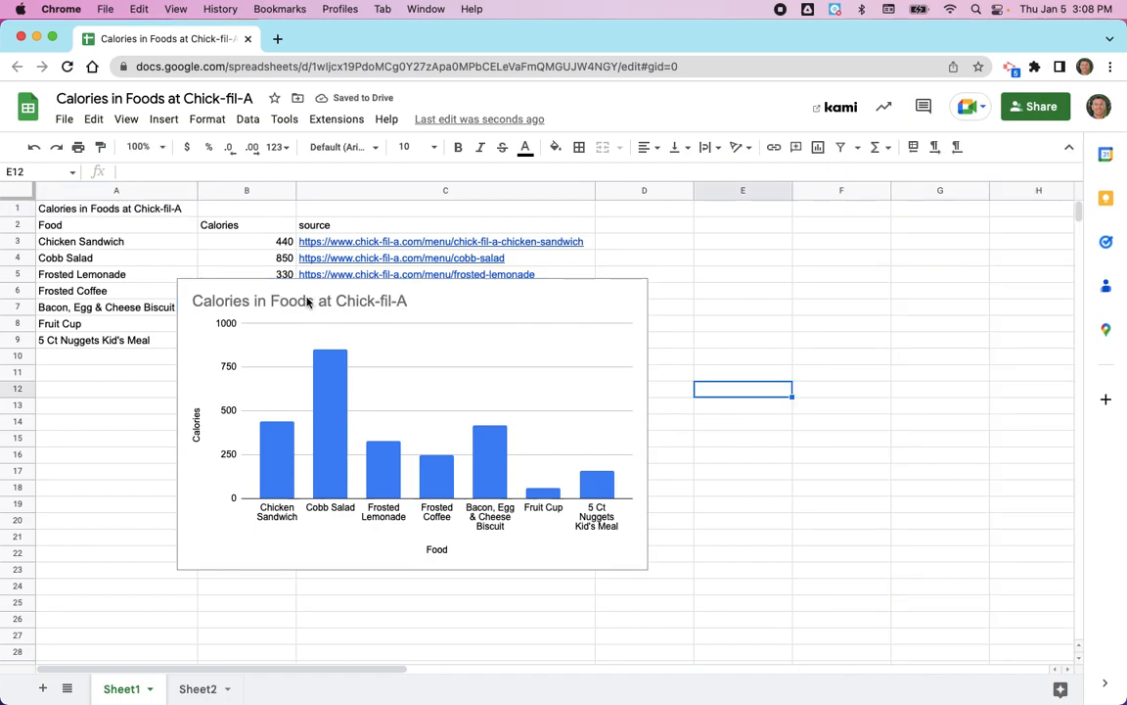
Open the chart title for editing directly on the chart.
double_click(345, 303)
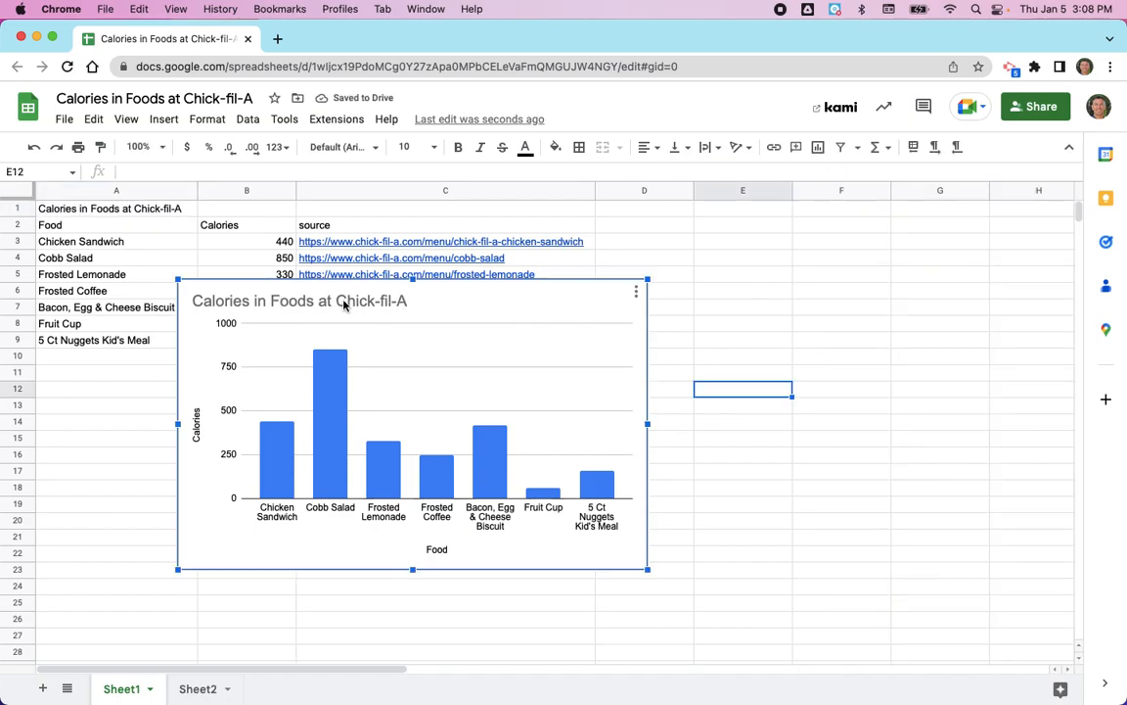
left_click(346, 302)
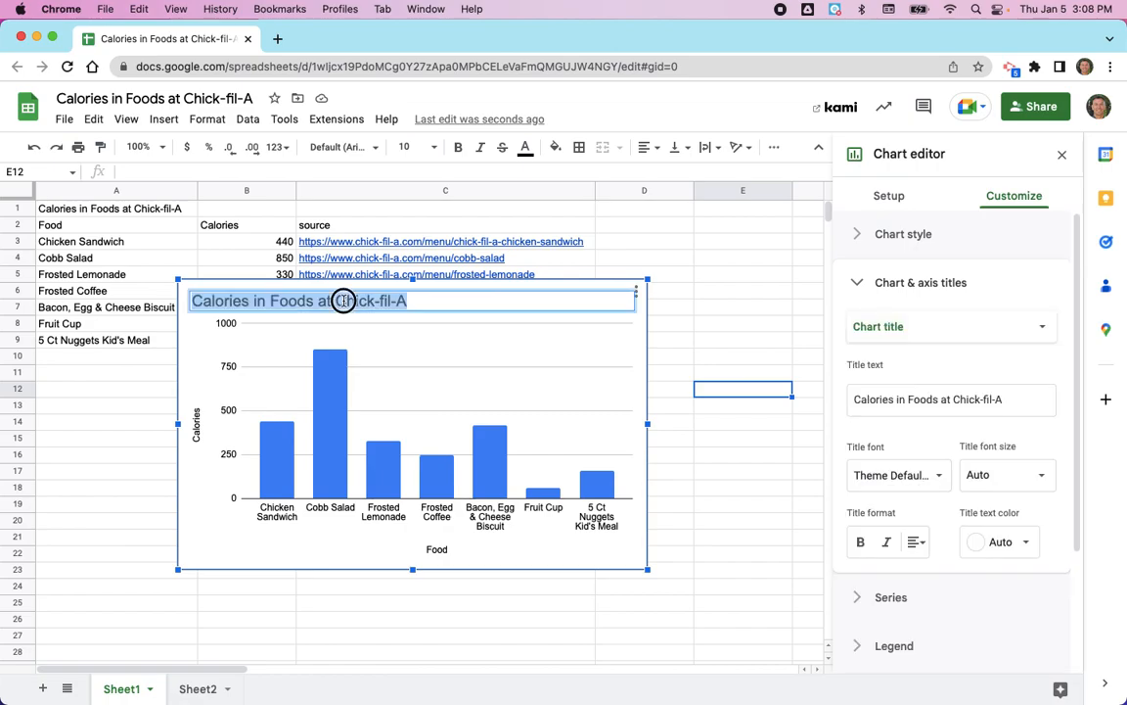
left_click(410, 302)
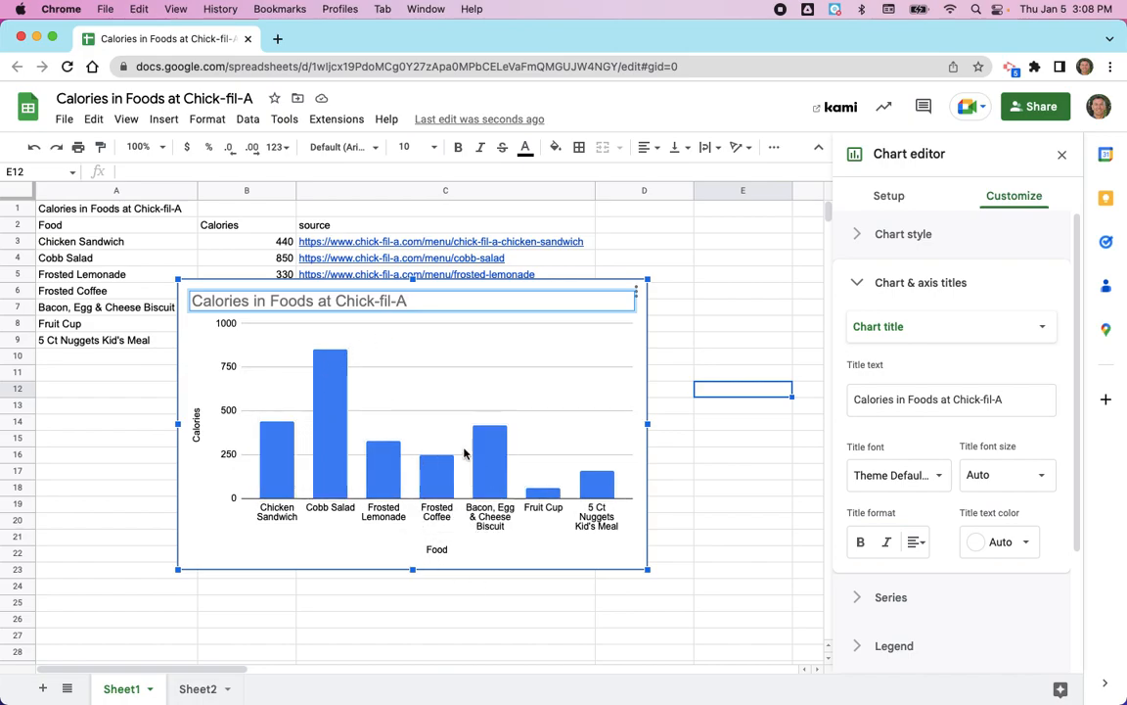
Change the chart type to the suggested pie chart of calories by food.
left_click(887, 196)
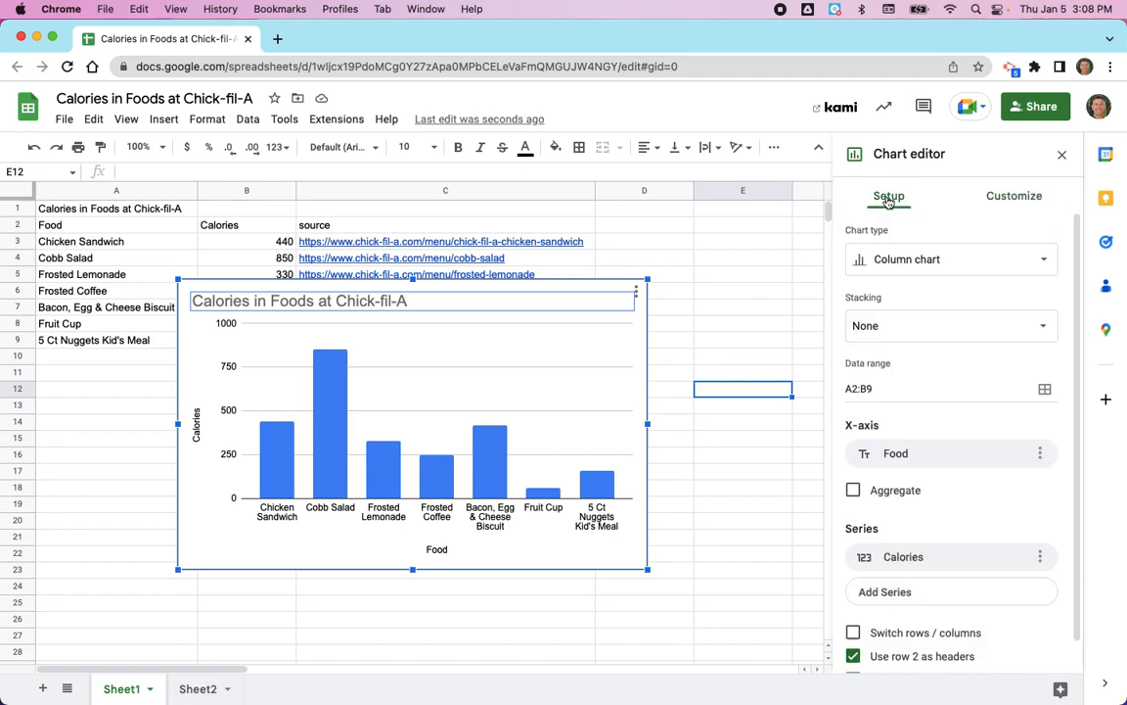
left_click(890, 260)
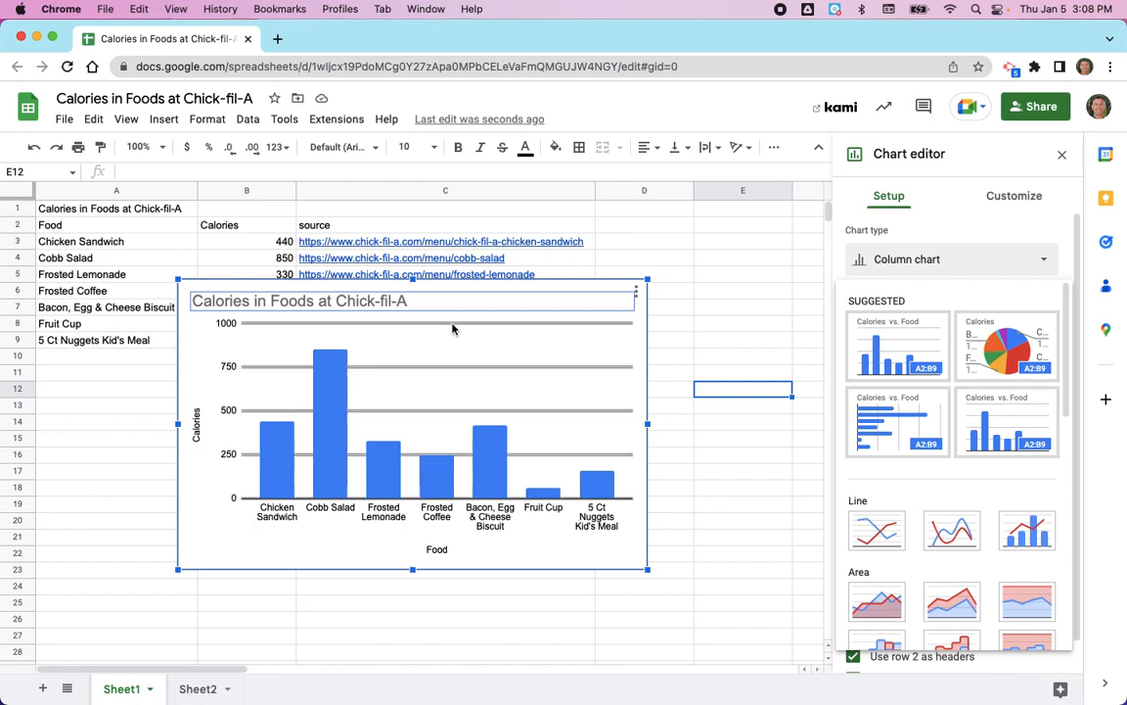
left_click(998, 340)
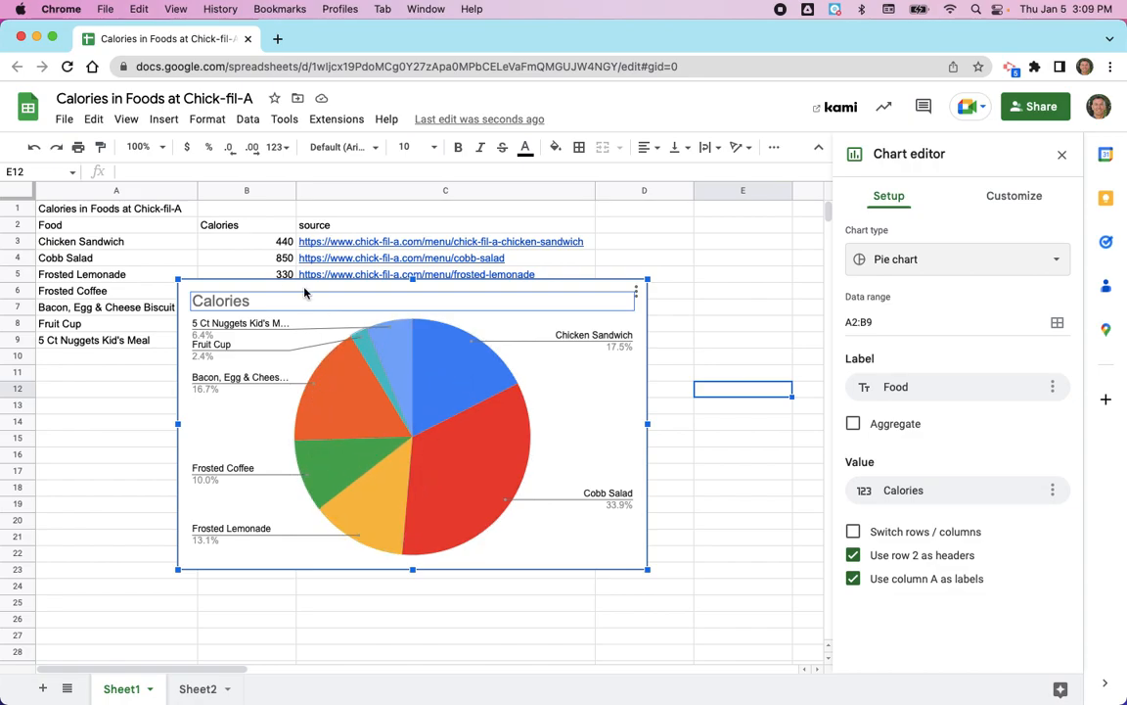
Move the chart below the data table to about row 11 and set its type to column chart.
left_click_drag(247, 289, 236, 372)
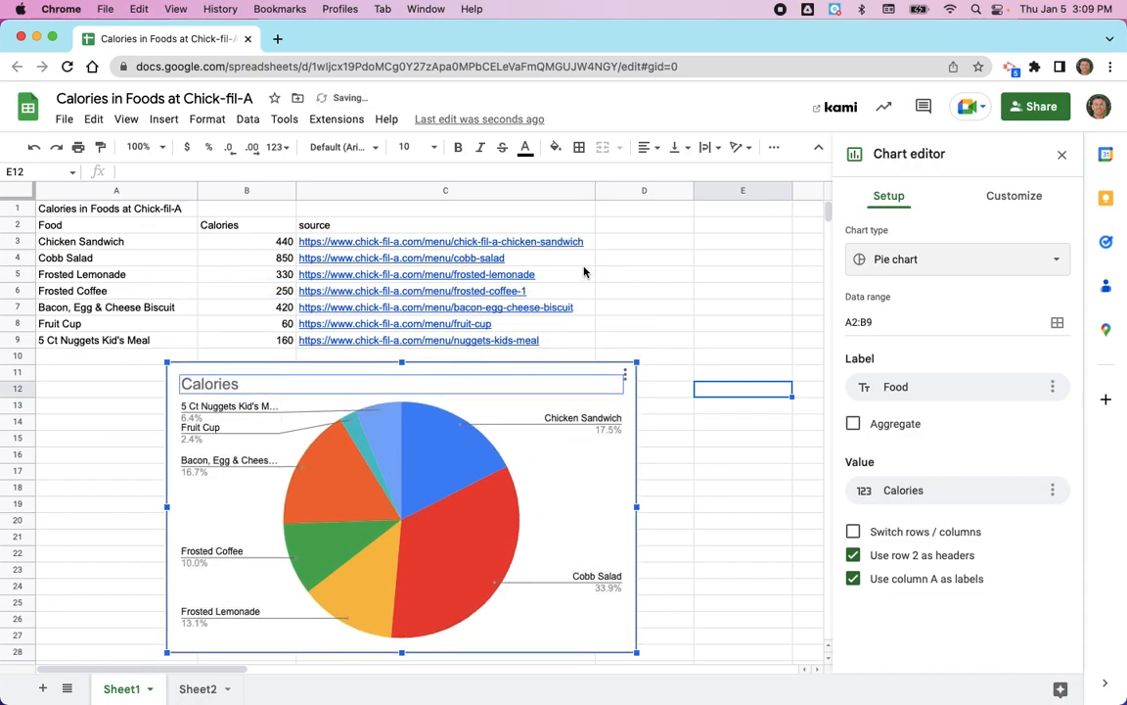
left_click(885, 260)
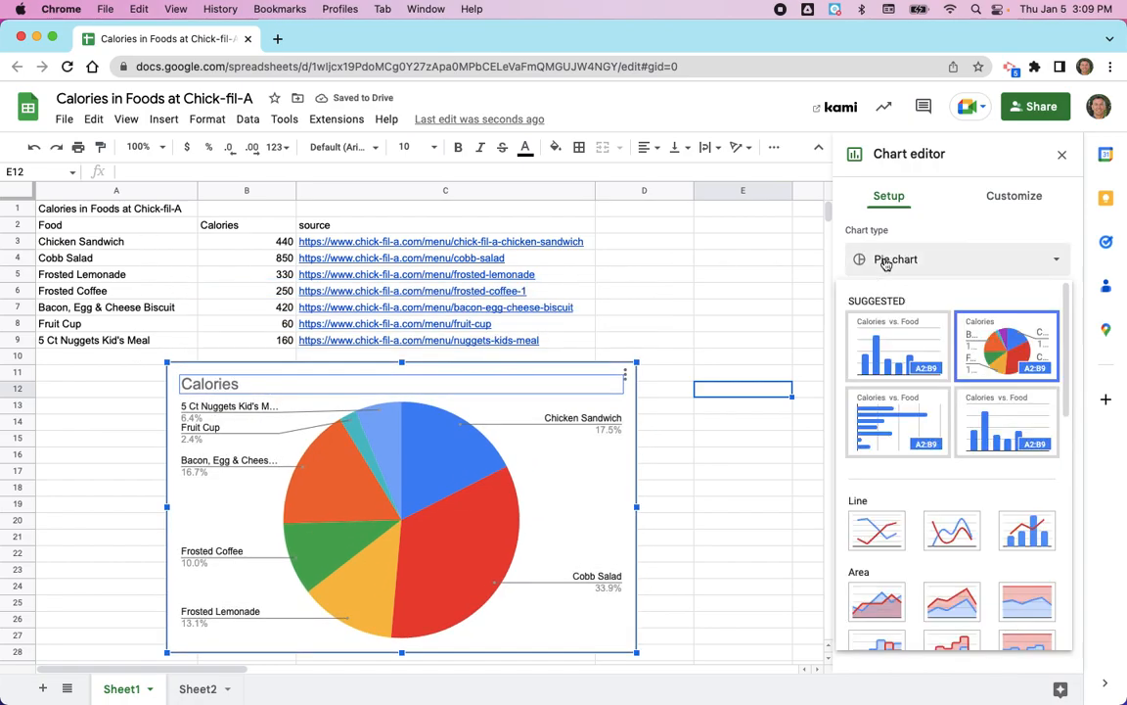
left_click(881, 350)
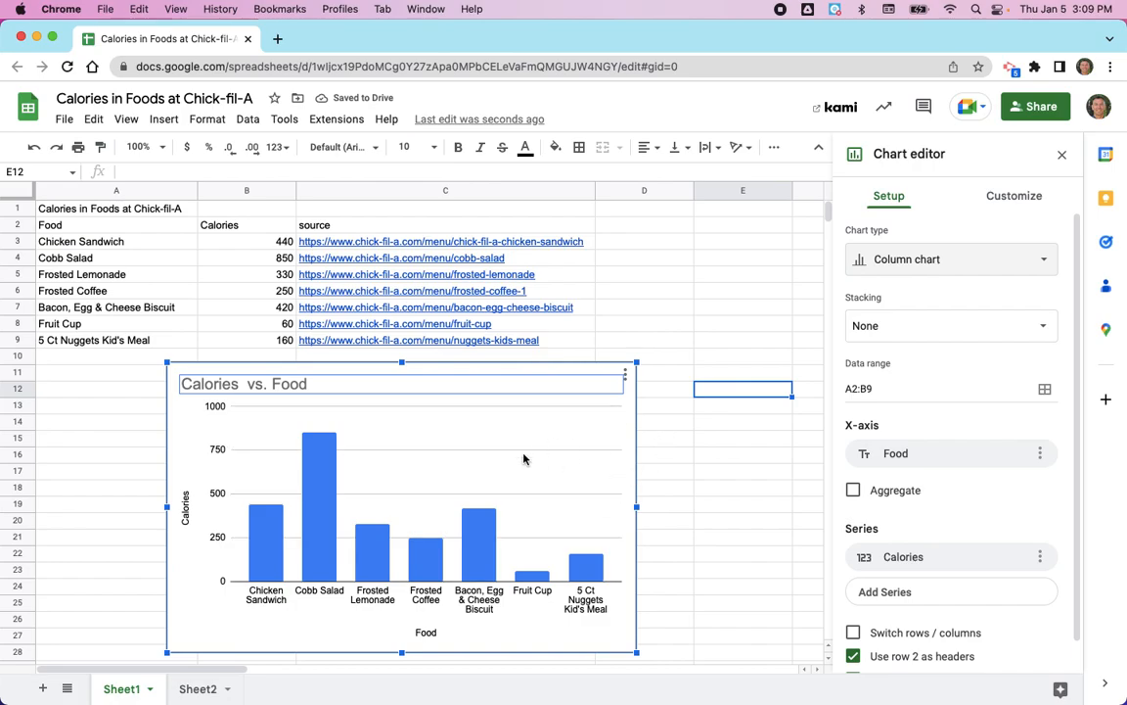
Set the column chart's background color to red in its chart style settings.
left_click(1011, 199)
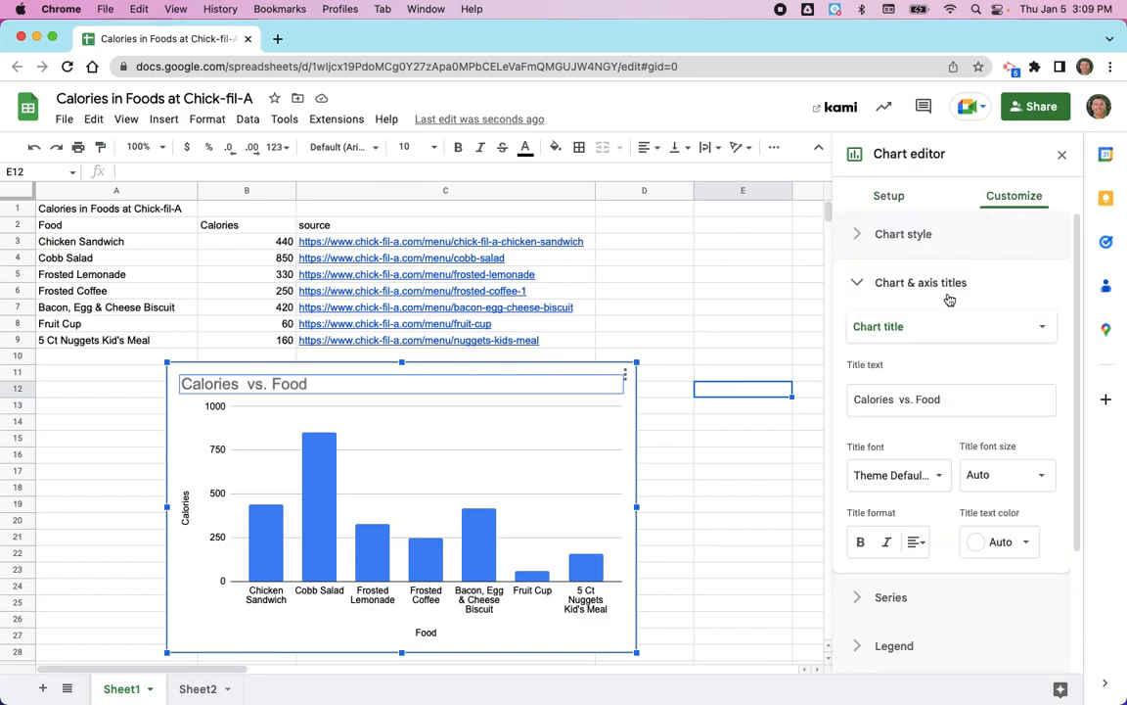
left_click(859, 238)
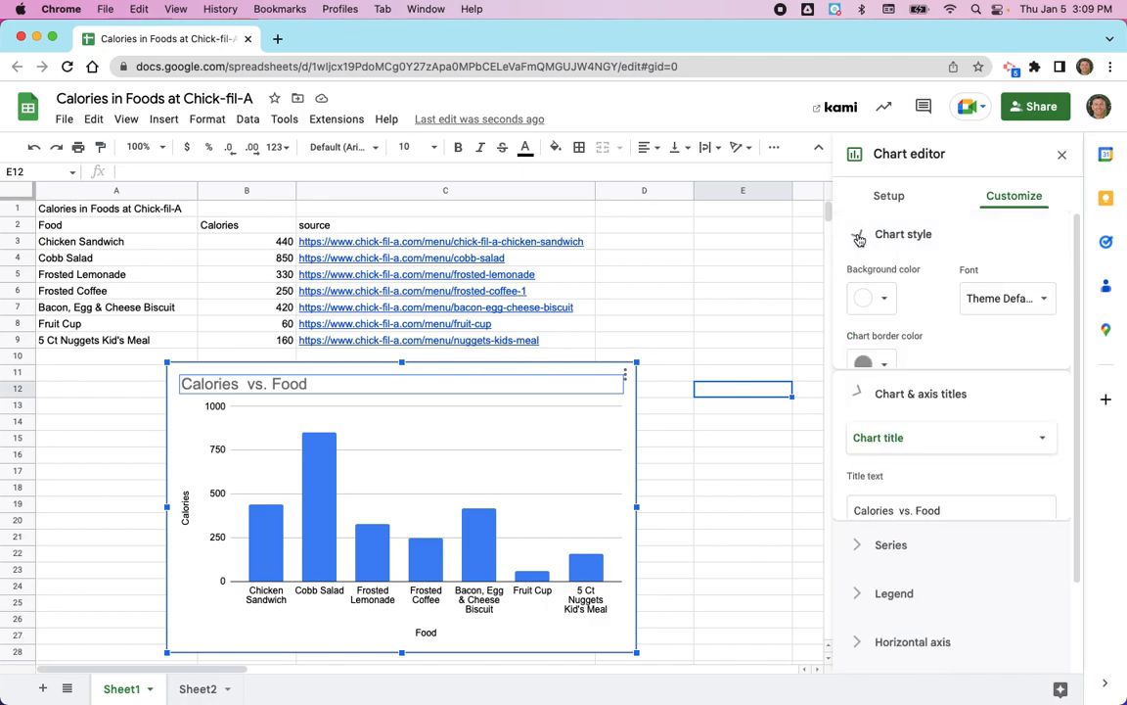
left_click(874, 305)
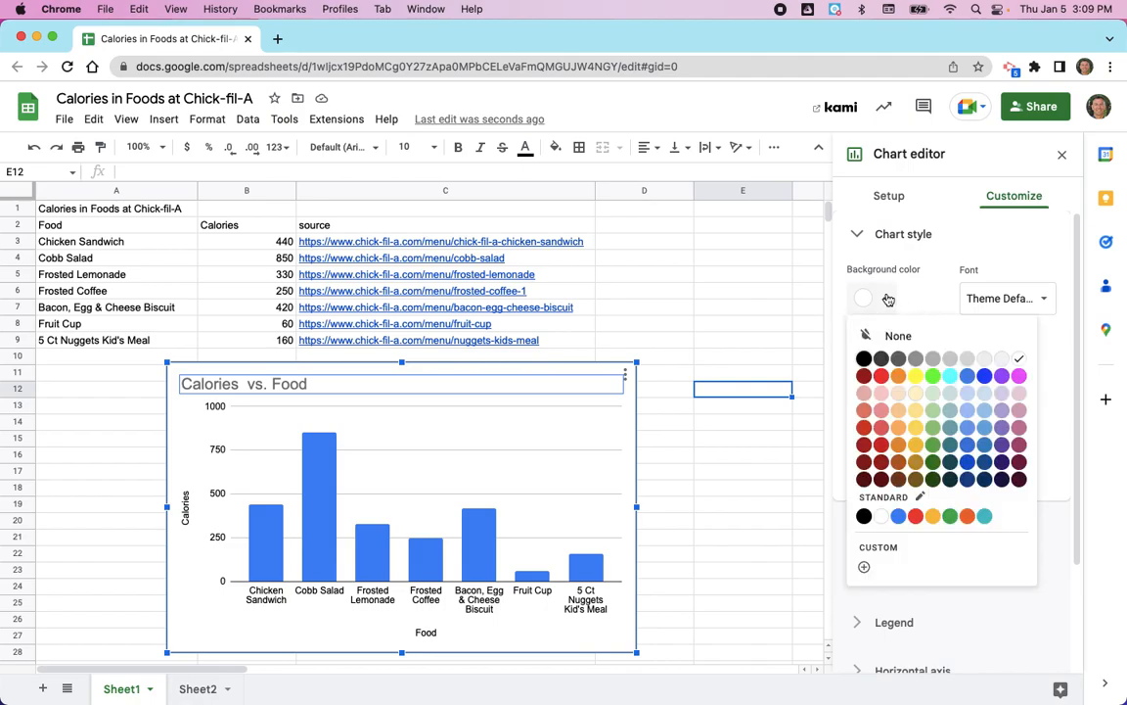
left_click(882, 377)
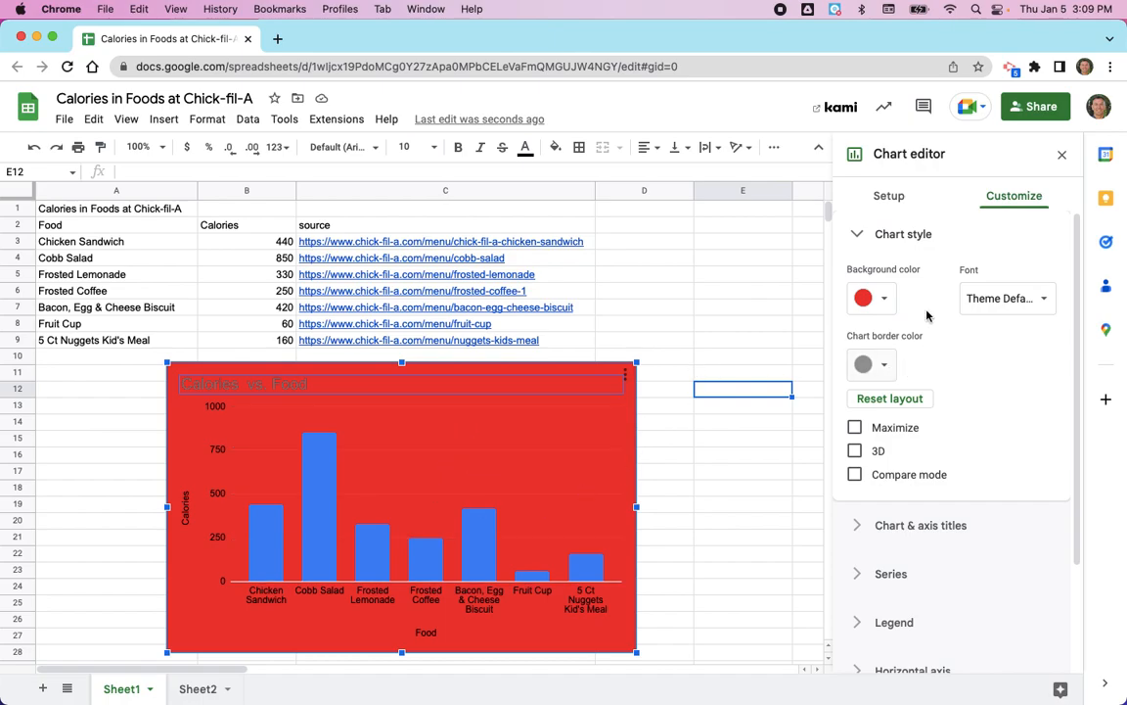
scroll(928, 373, "down", 2)
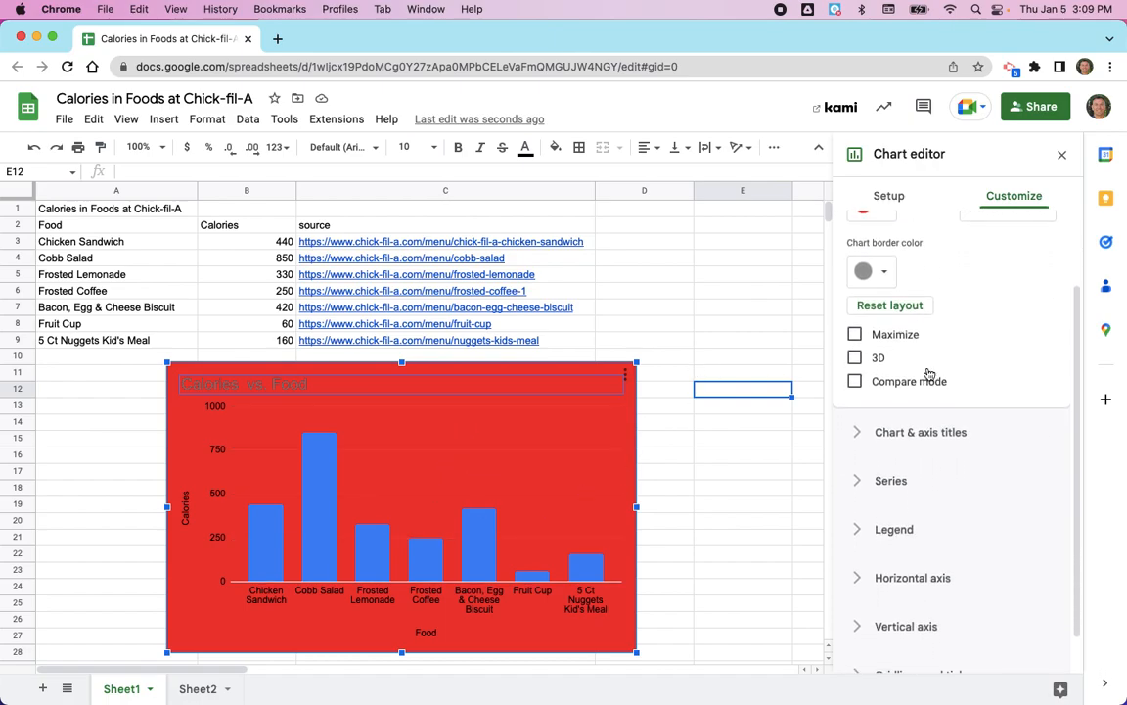
Set the fill color of the Calories series columns to white.
scroll(928, 375, "up", 1)
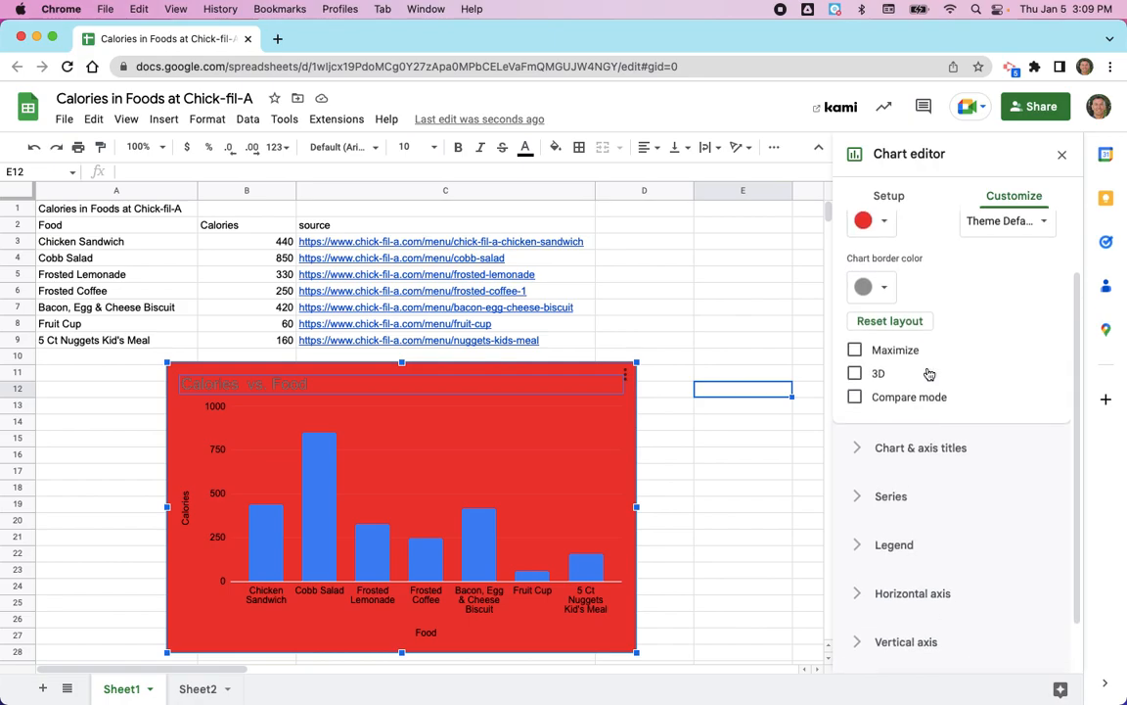
left_click(474, 545)
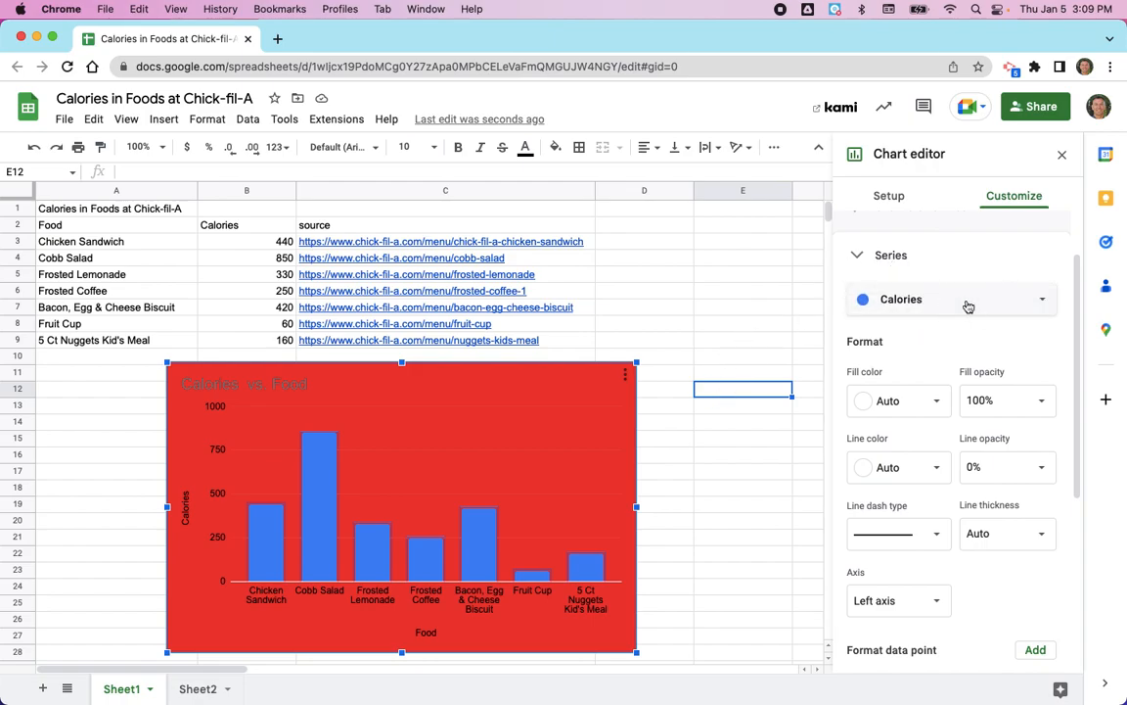
left_click(872, 406)
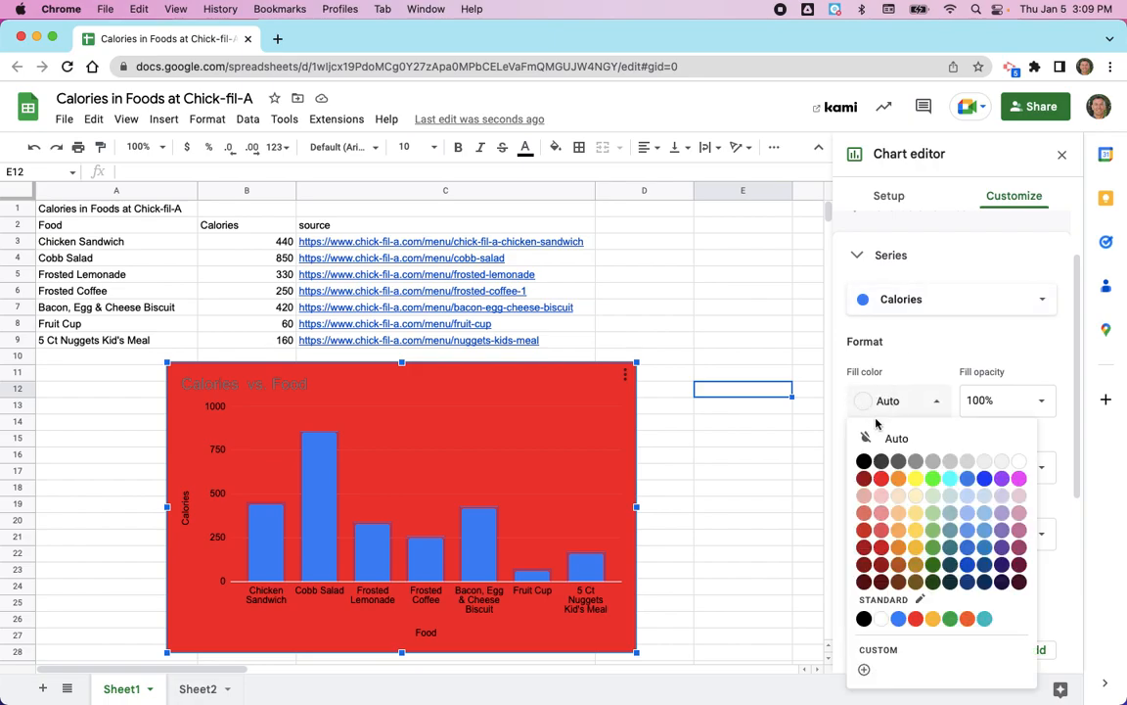
left_click(1022, 462)
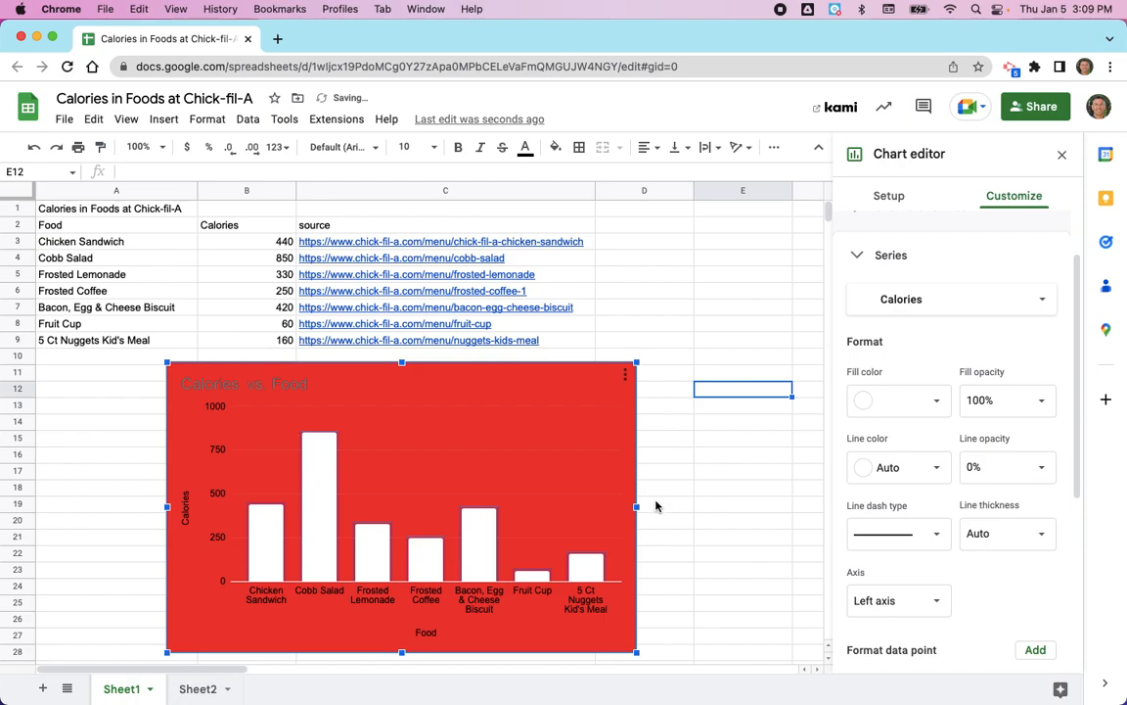
left_click(690, 542)
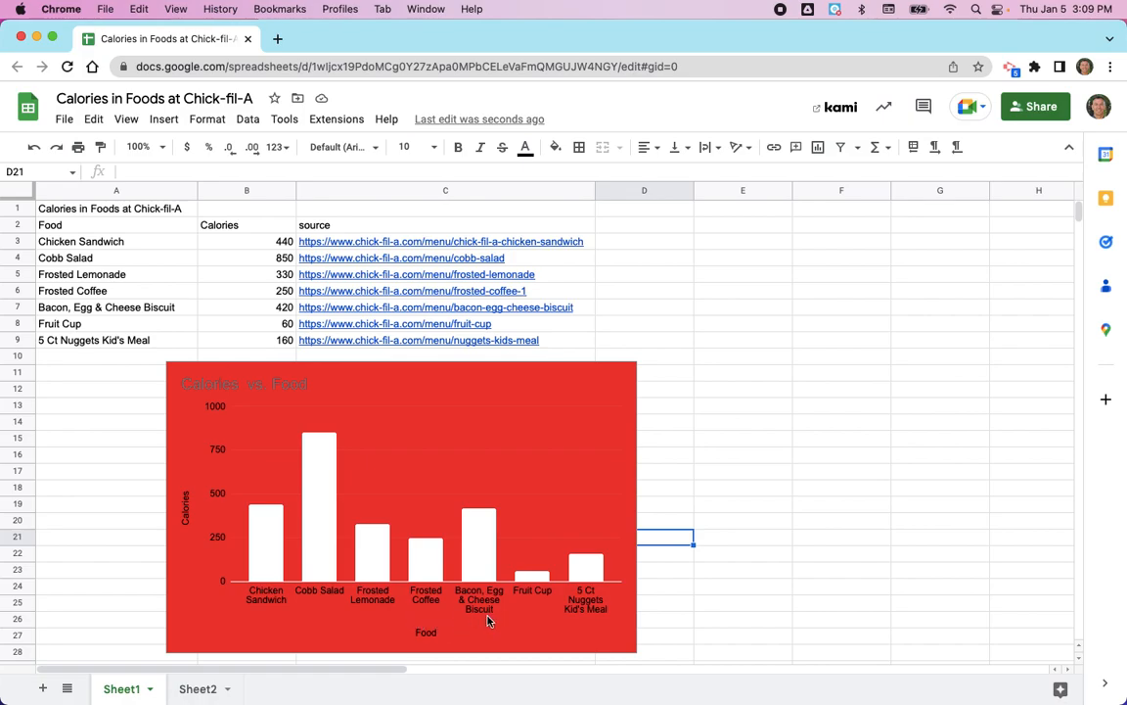
Set the chart's background color to white in its chart style settings.
left_click(573, 456)
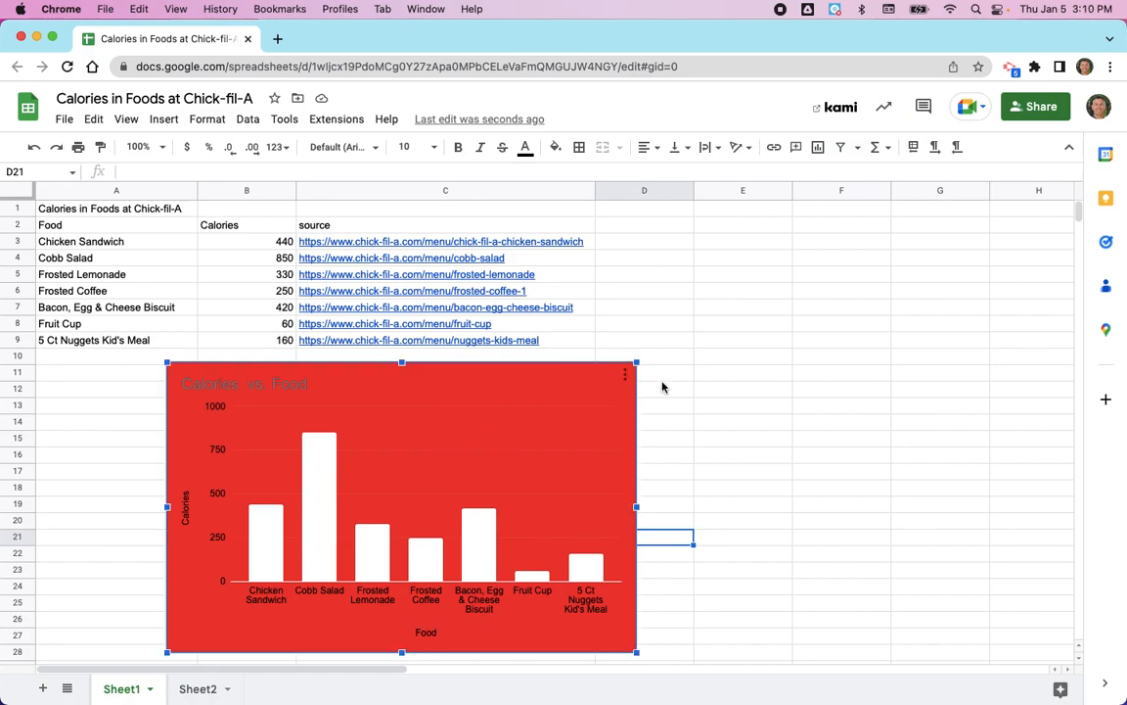
double_click(548, 472)
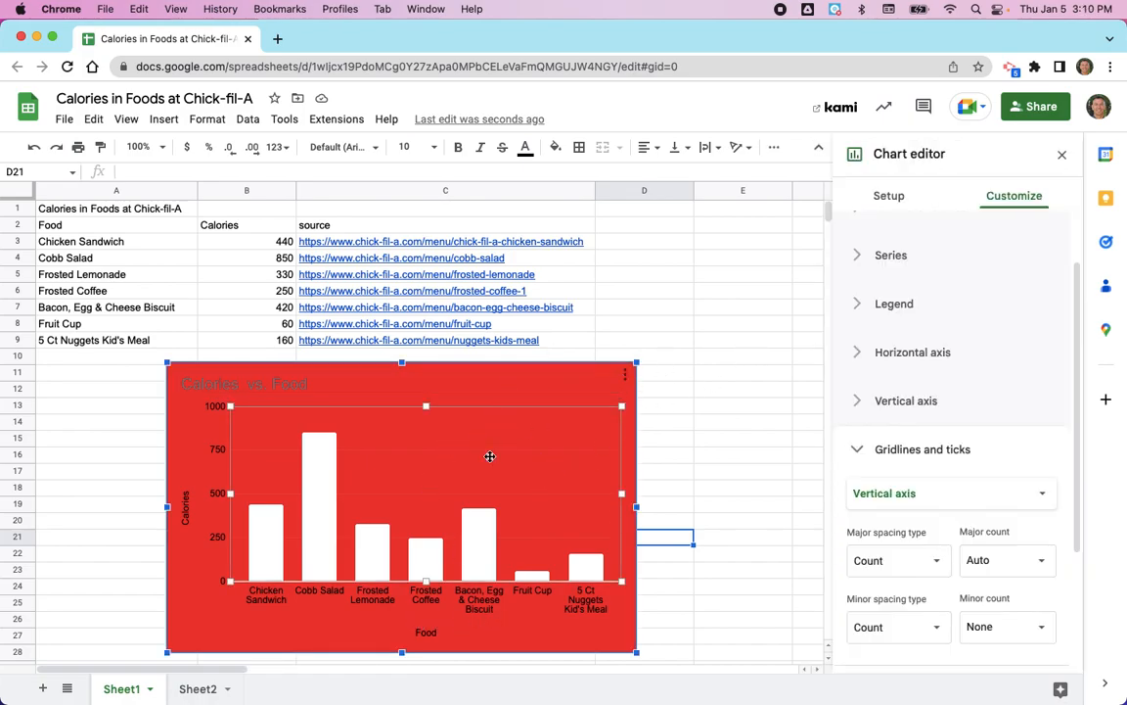
left_click(891, 257)
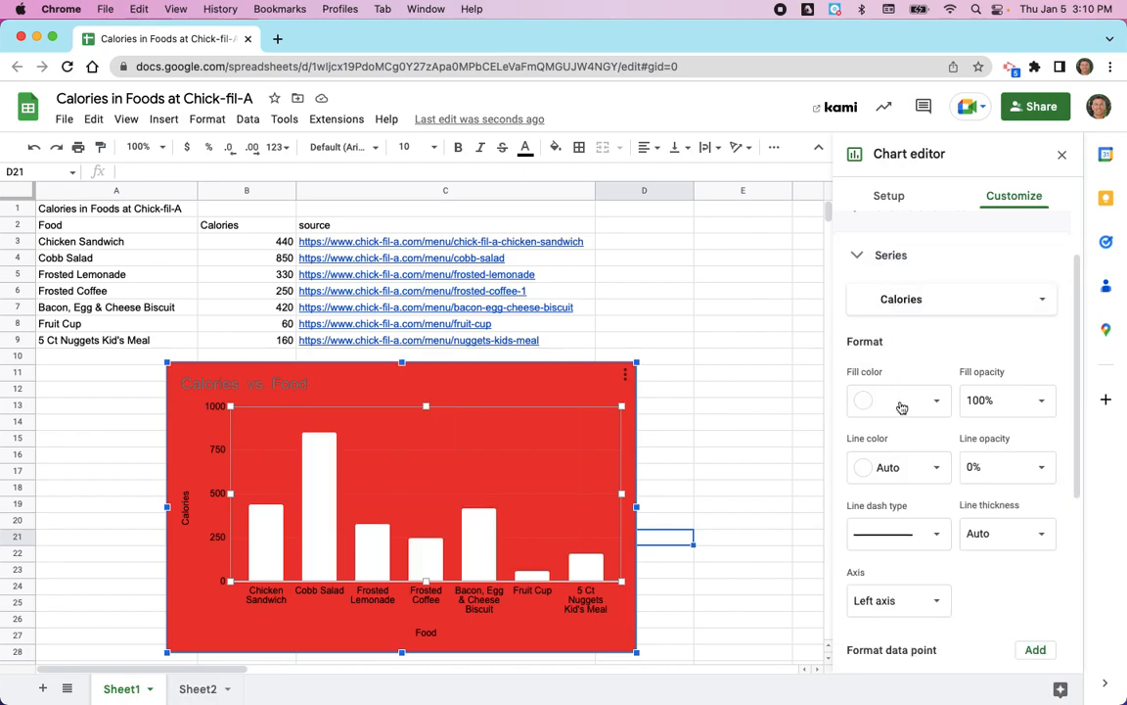
left_click(867, 259)
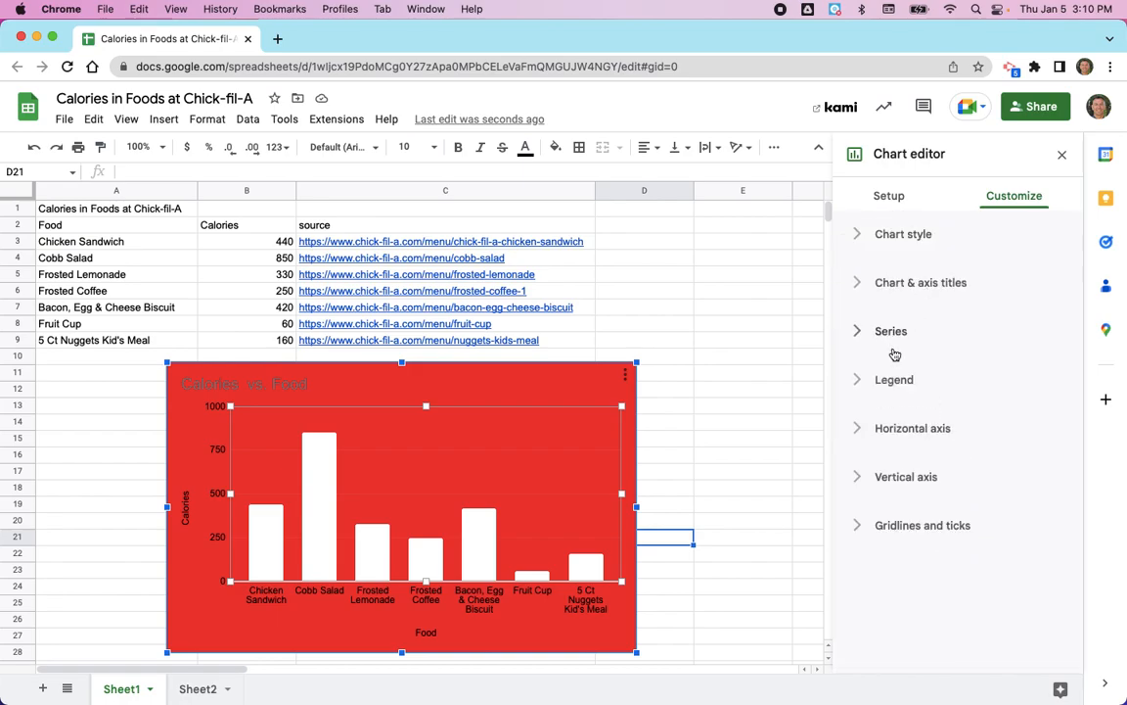
left_click(859, 235)
left_click(885, 297)
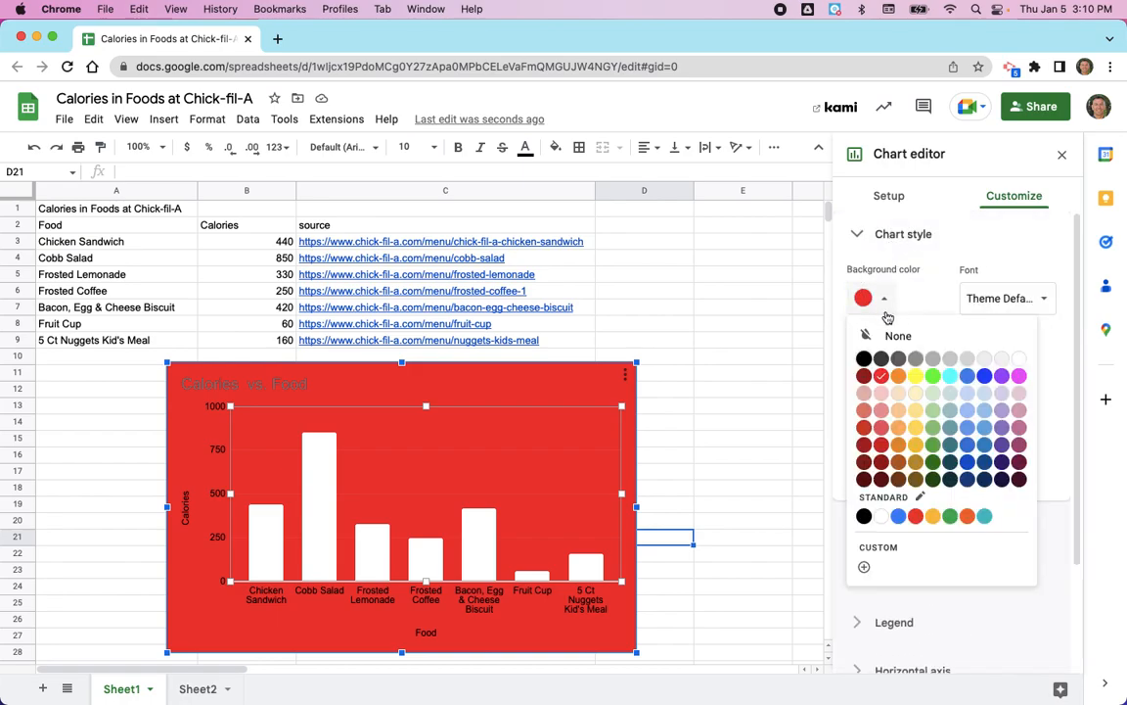
left_click(1021, 356)
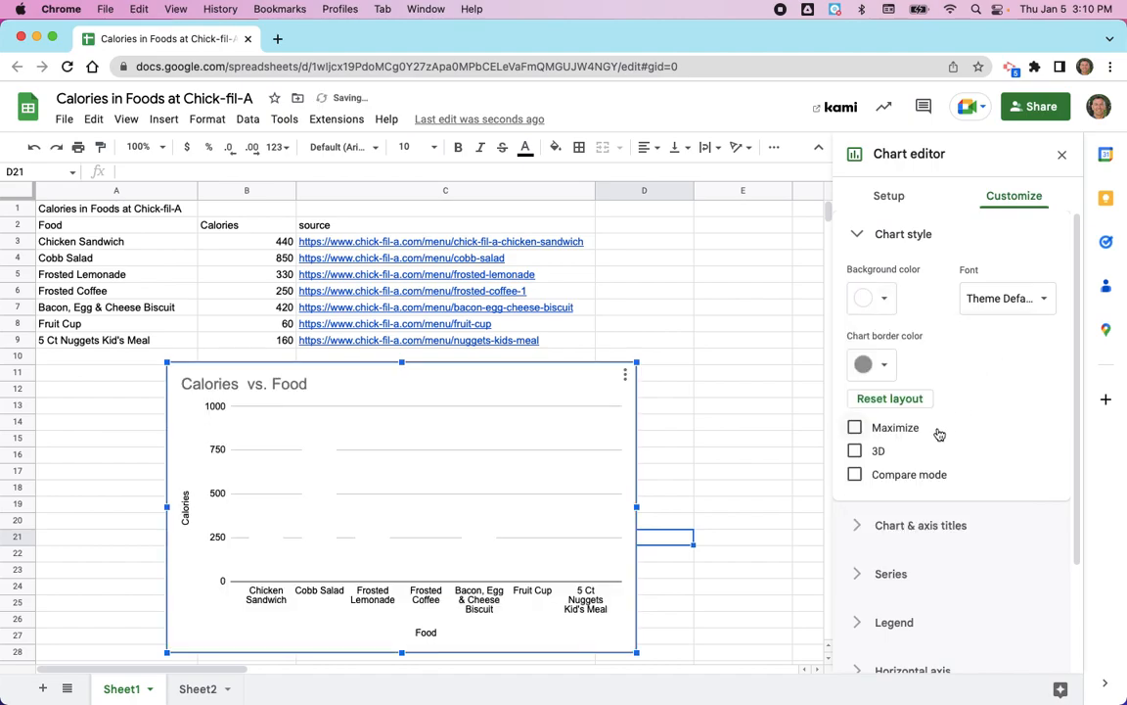
Set the fill color of the Calories series columns to red.
left_click(429, 575)
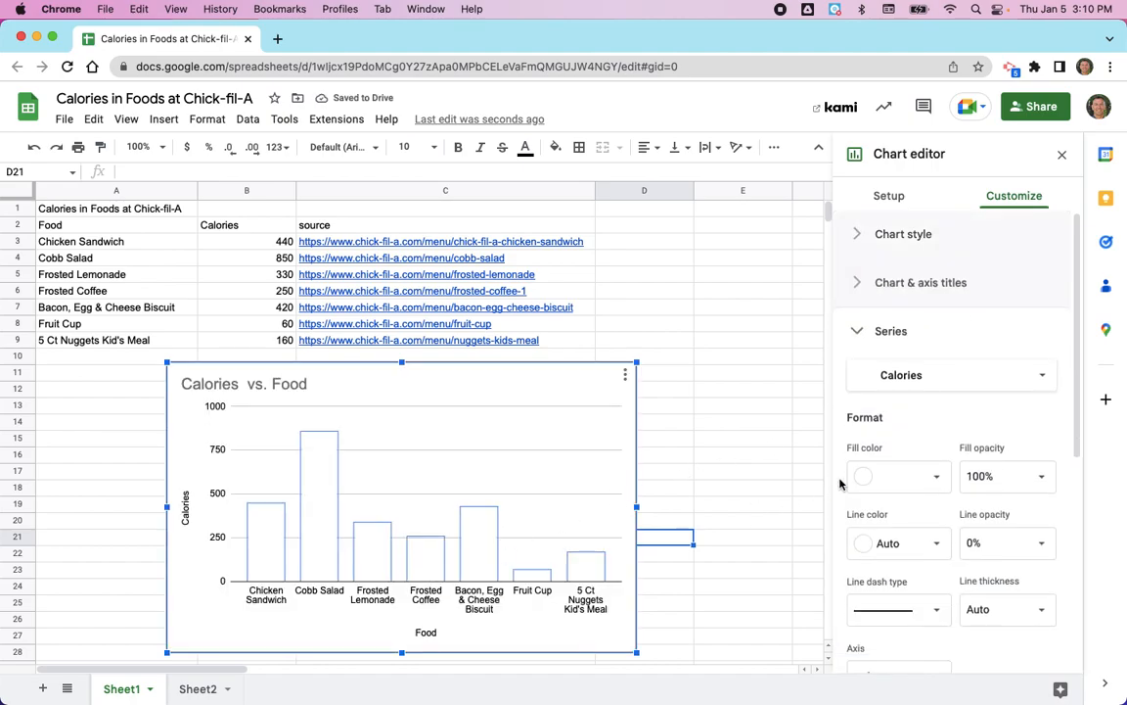
left_click(868, 483)
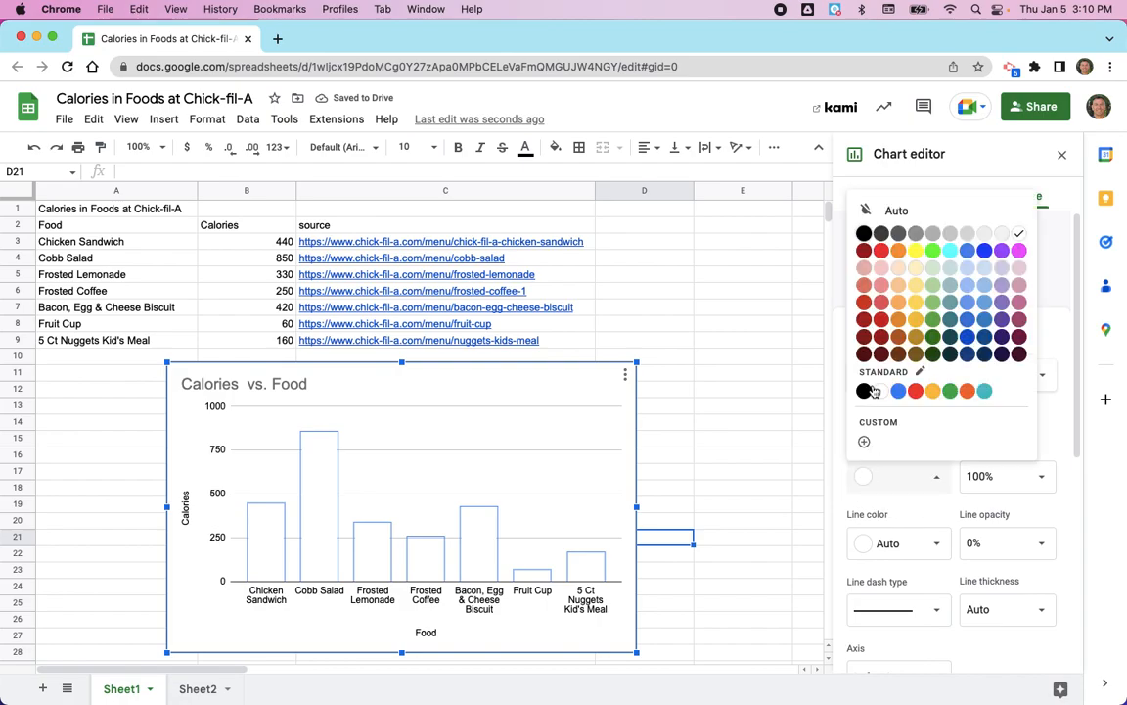
left_click(883, 251)
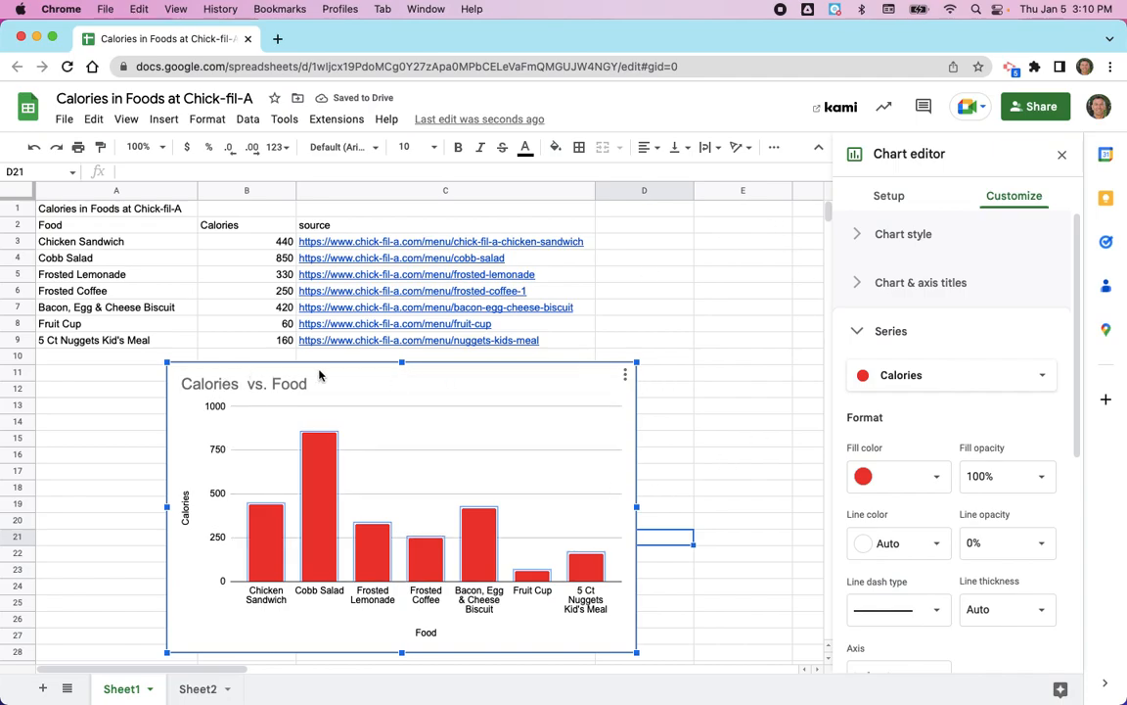
Replace the chart title with "Calories in Foods at Chick-fil-A" directly on the chart.
left_click(283, 385)
left_click(282, 385)
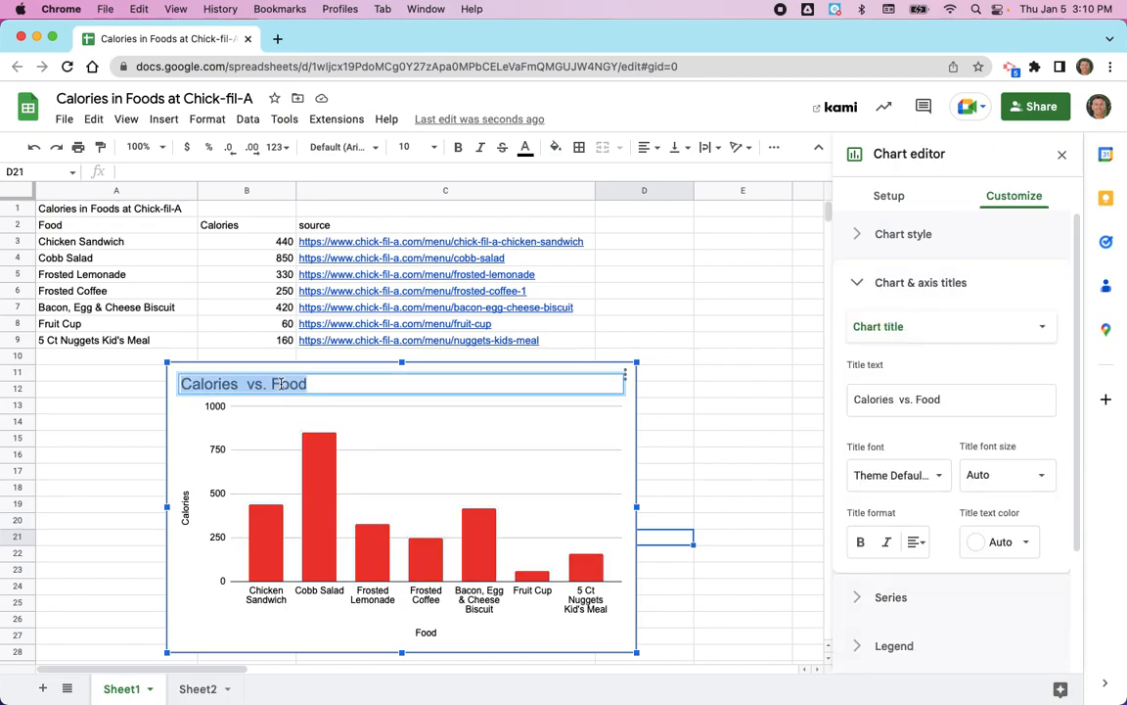
type("Calories in Foods at Chick-fil-A")
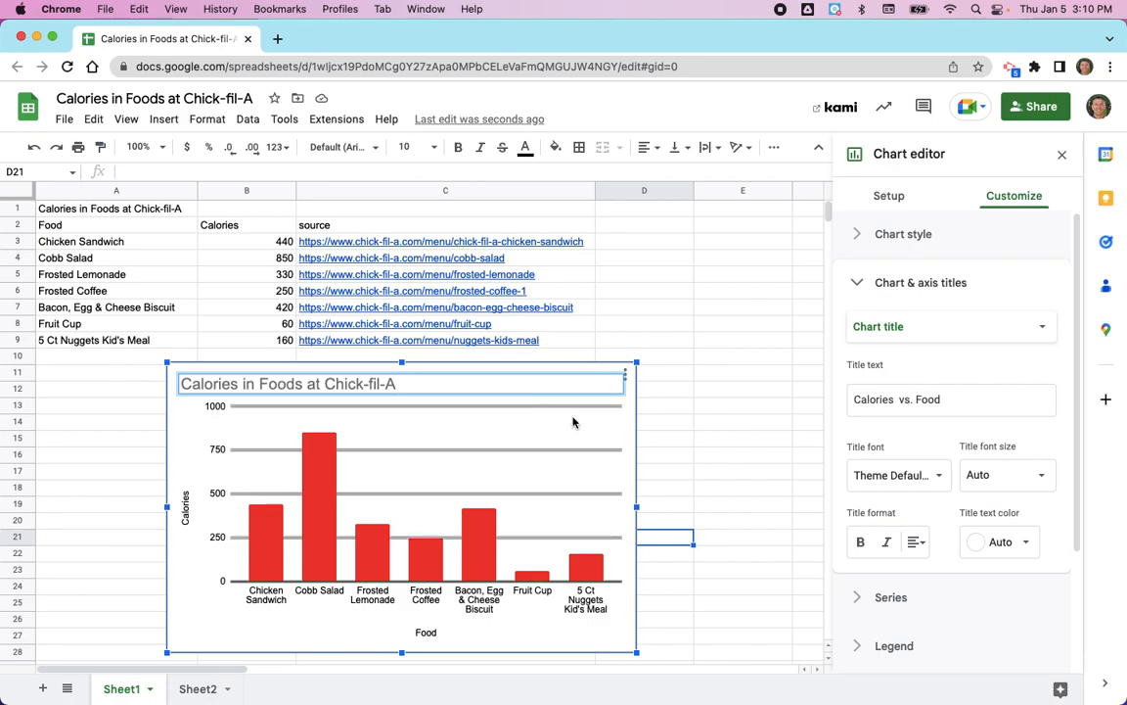
left_click(661, 438)
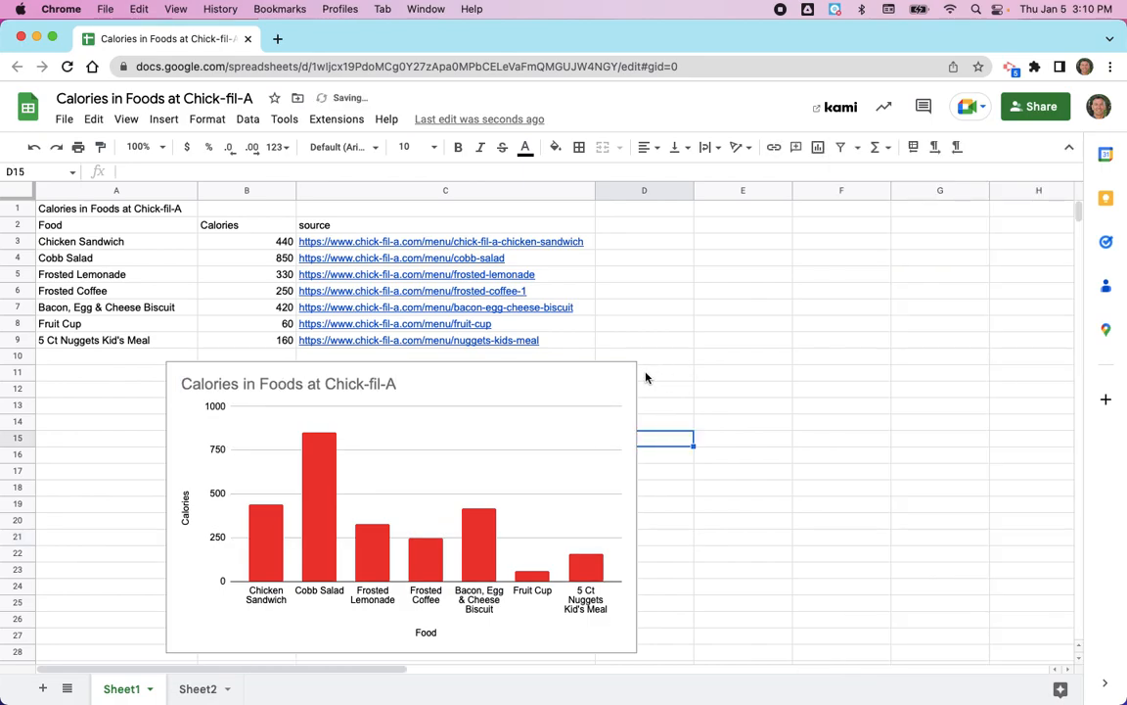
Try a yellow background color for the chart and set it back to white.
left_click(538, 397)
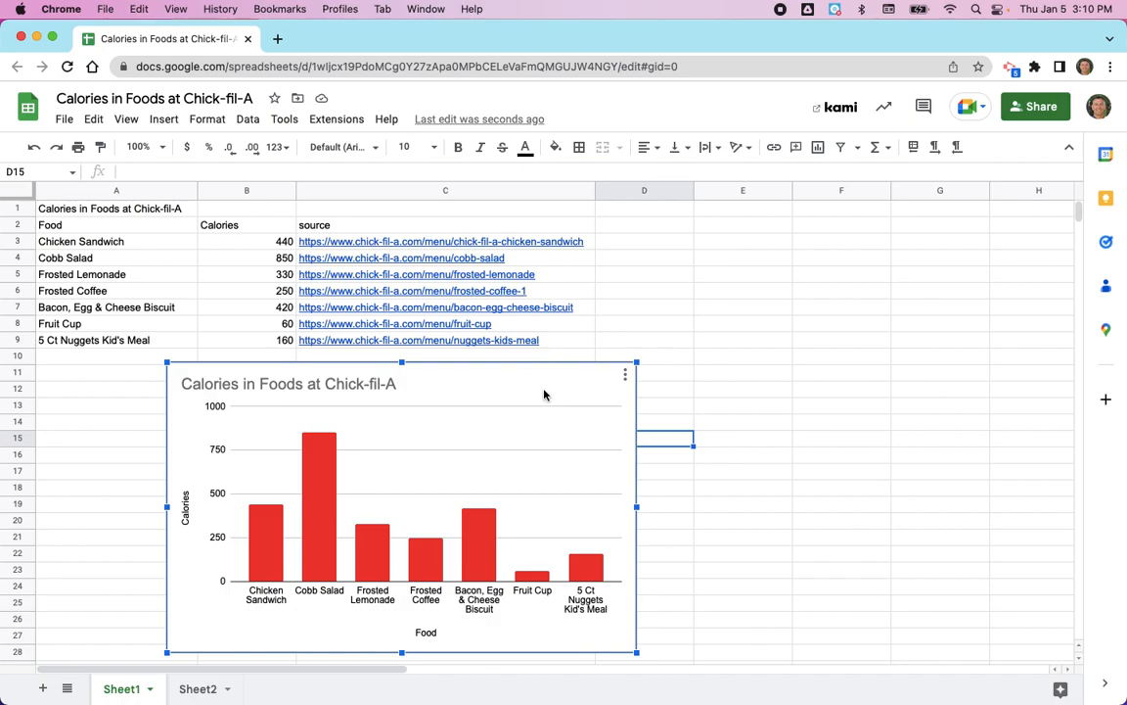
double_click(544, 391)
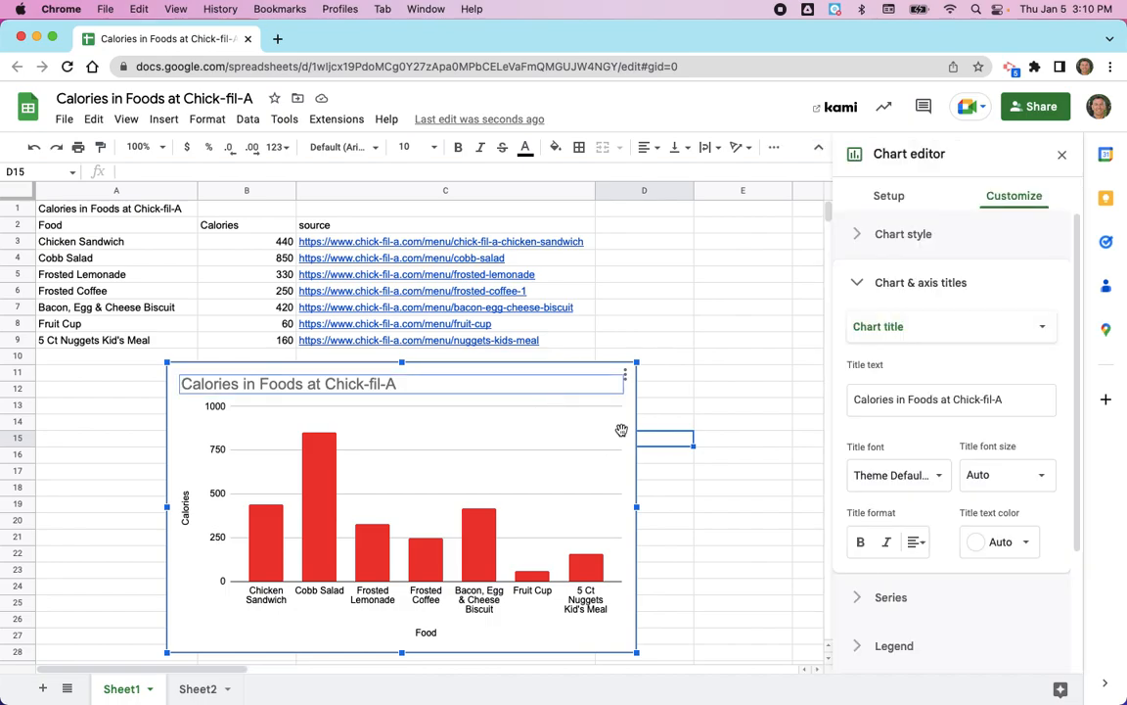
left_click(882, 233)
left_click(887, 301)
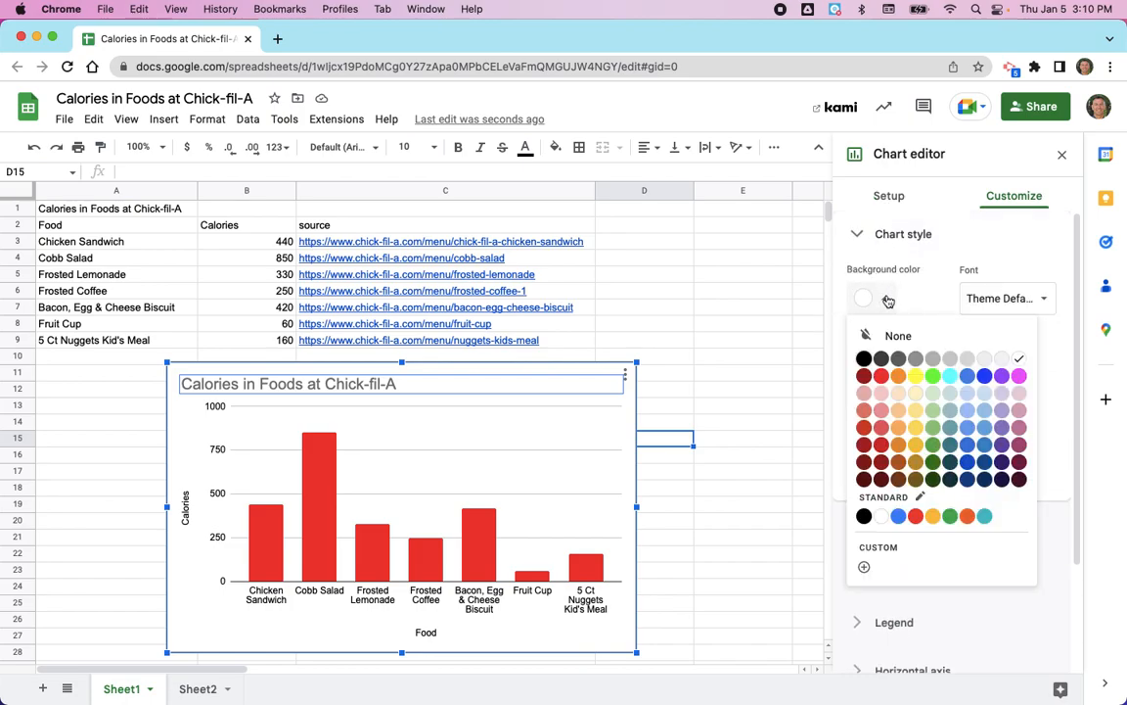
left_click(916, 375)
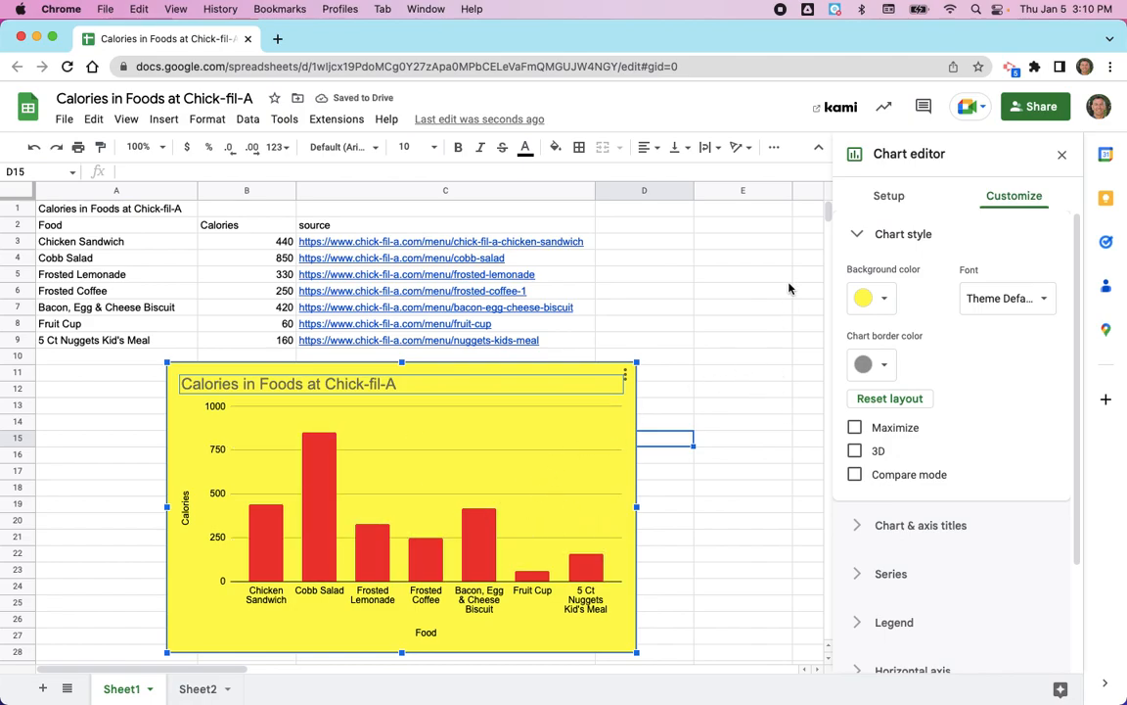
left_click(883, 299)
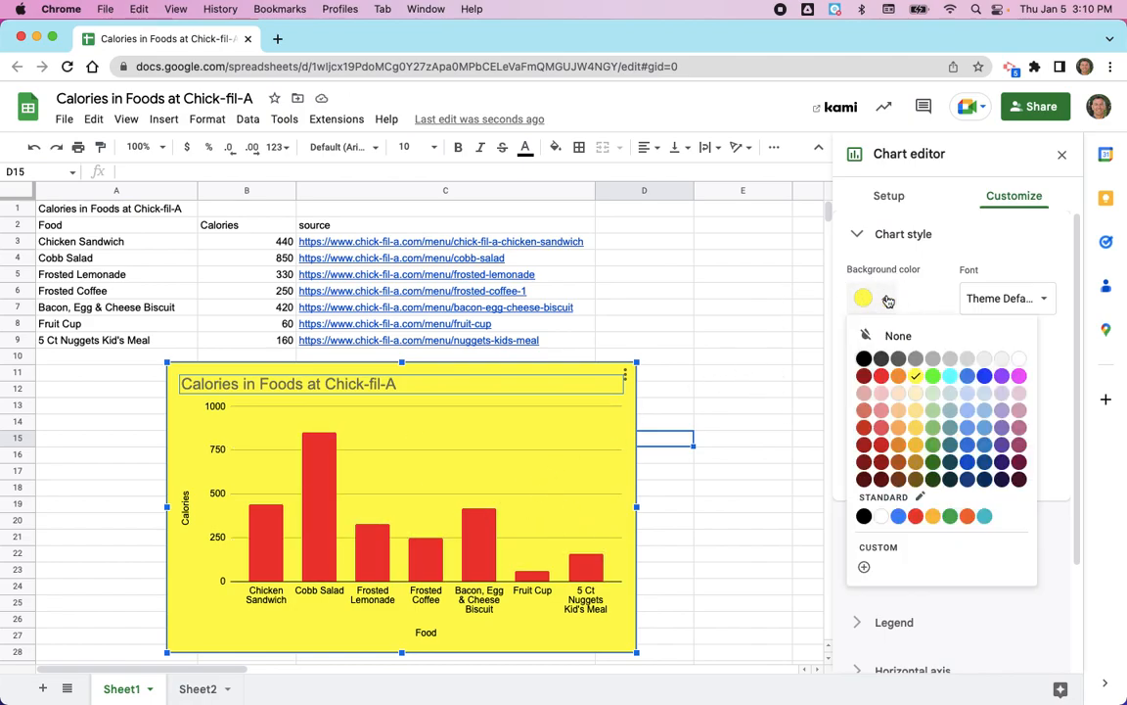
left_click(1016, 360)
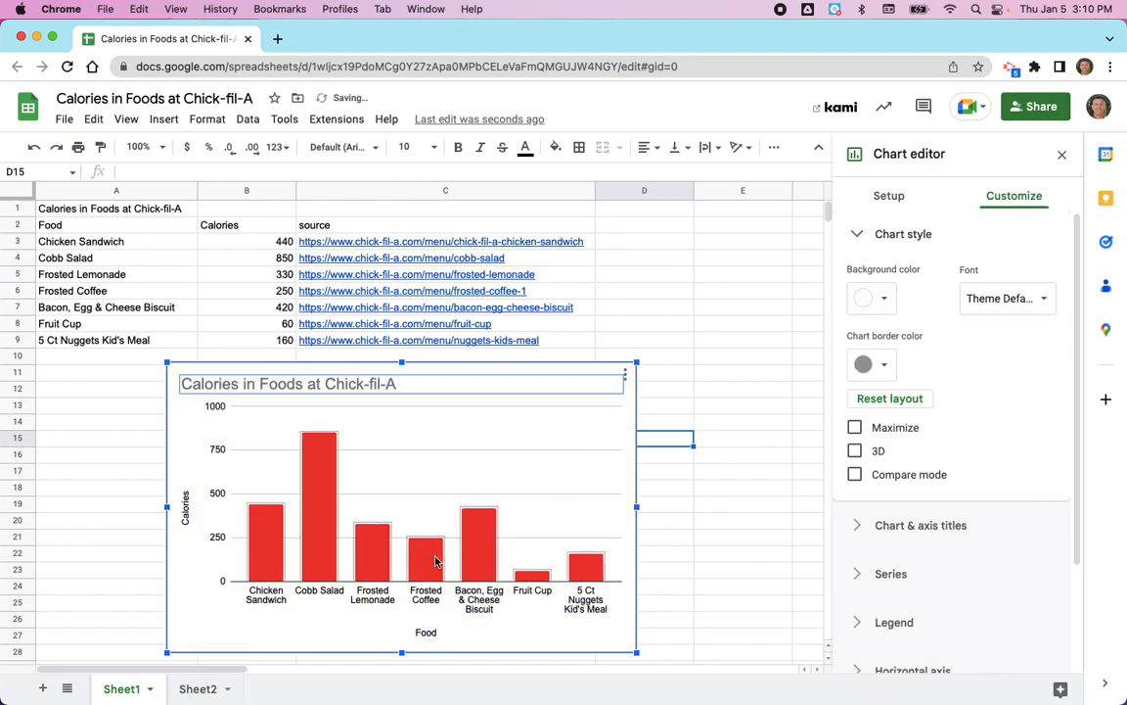
Fill only the Chicken Sandwich column with blue as an individual data point.
left_click(259, 533)
left_click(265, 523)
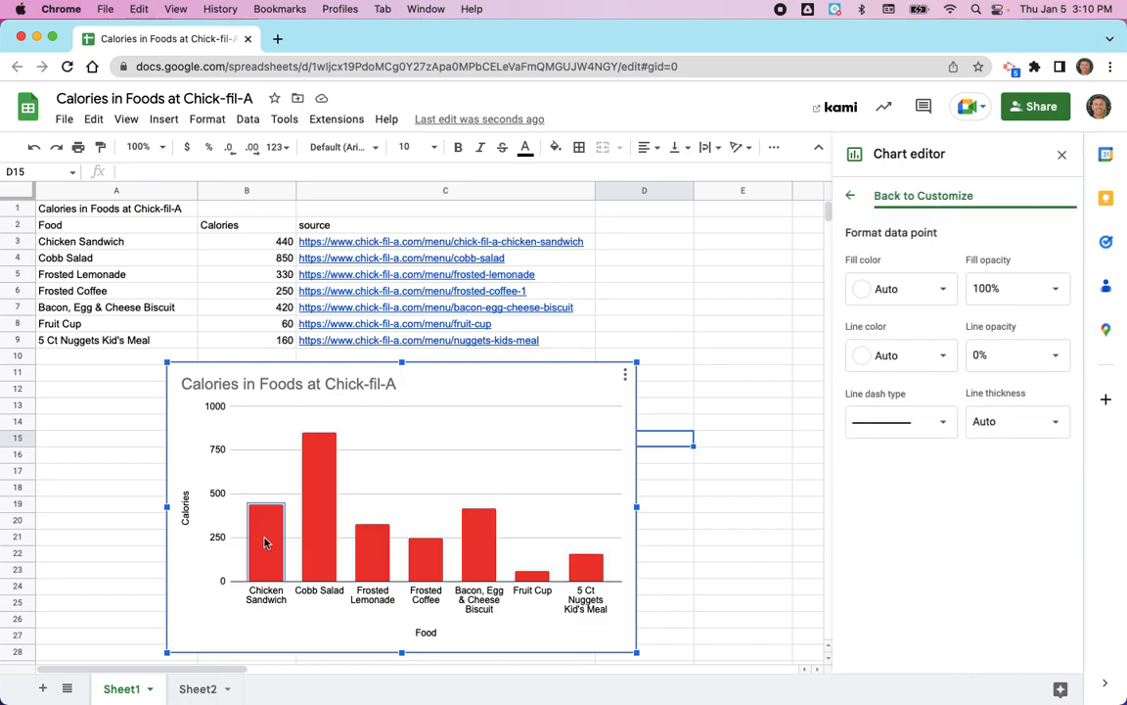
left_click(874, 293)
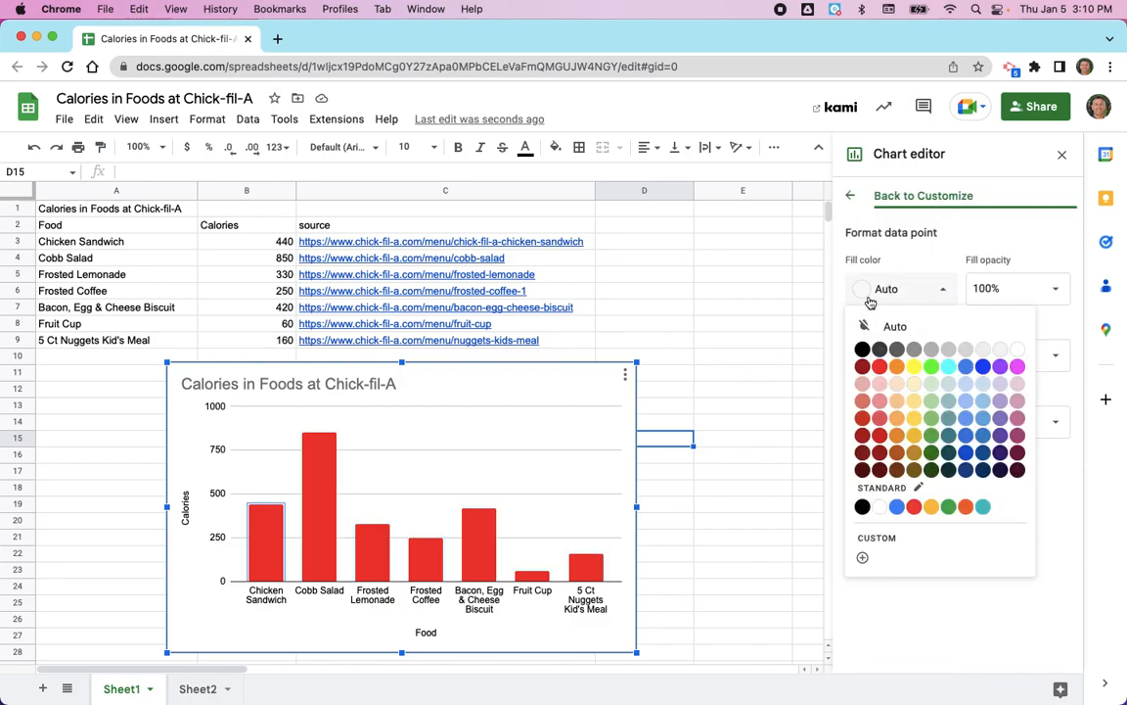
left_click(985, 368)
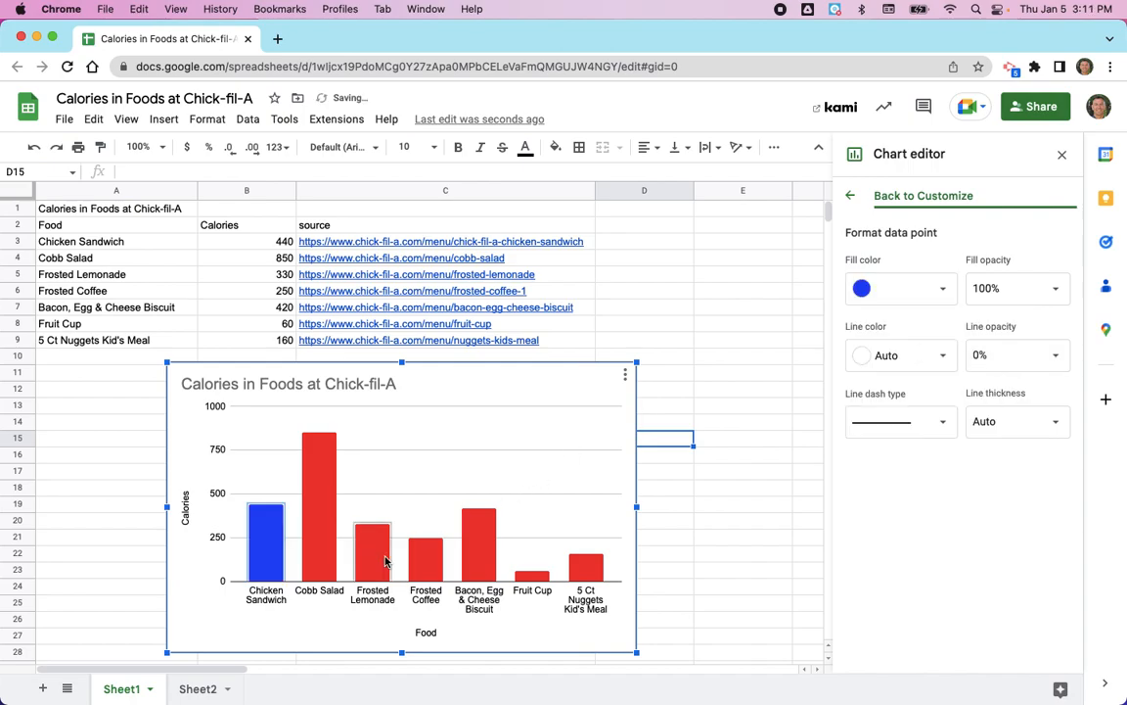
Fill the Frosted Lemonade column with cyan and the Frosted Coffee column with orange.
left_click(893, 289)
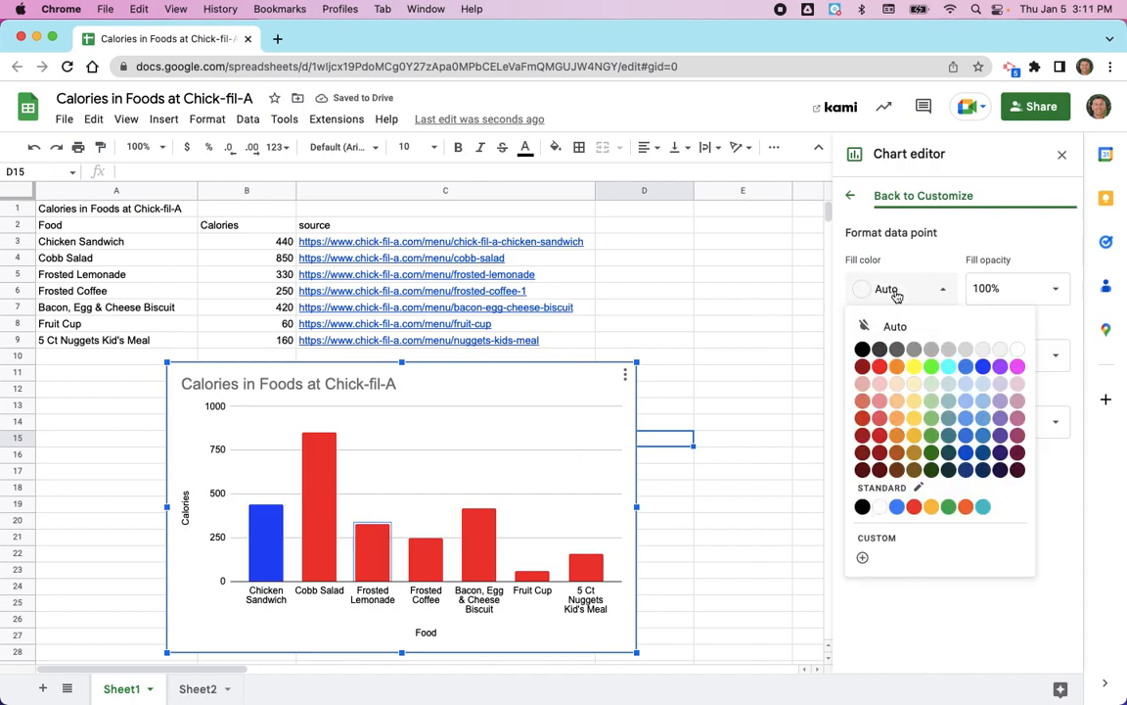
left_click(947, 369)
left_click(427, 553)
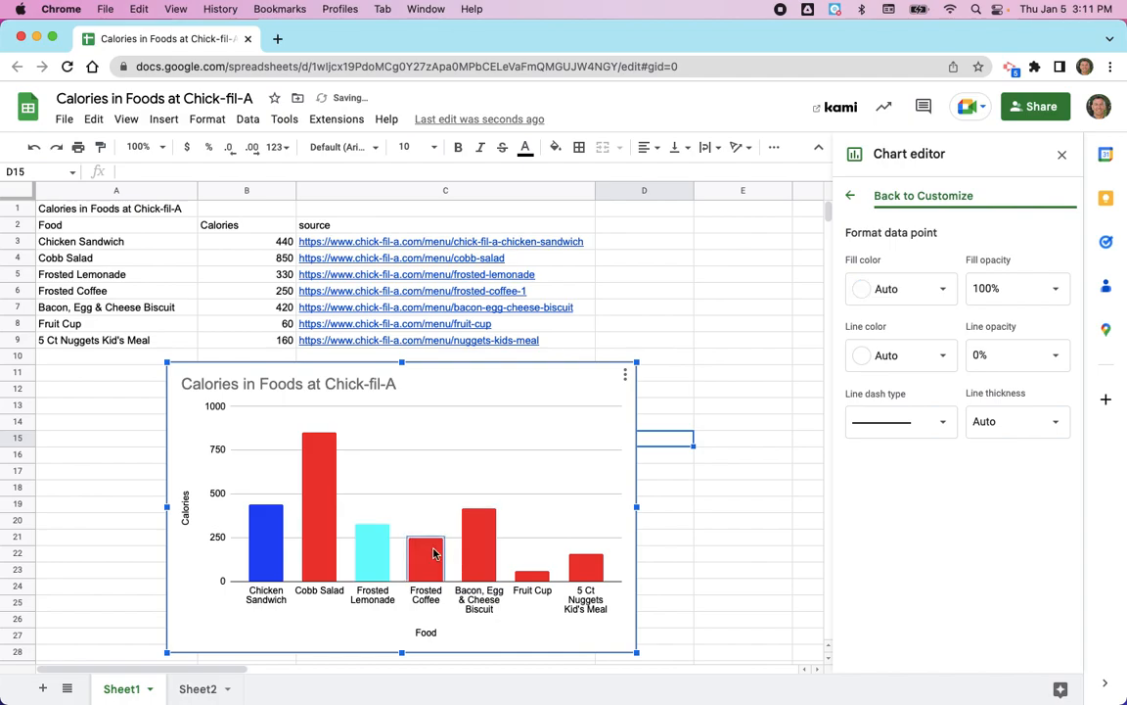
left_click(886, 289)
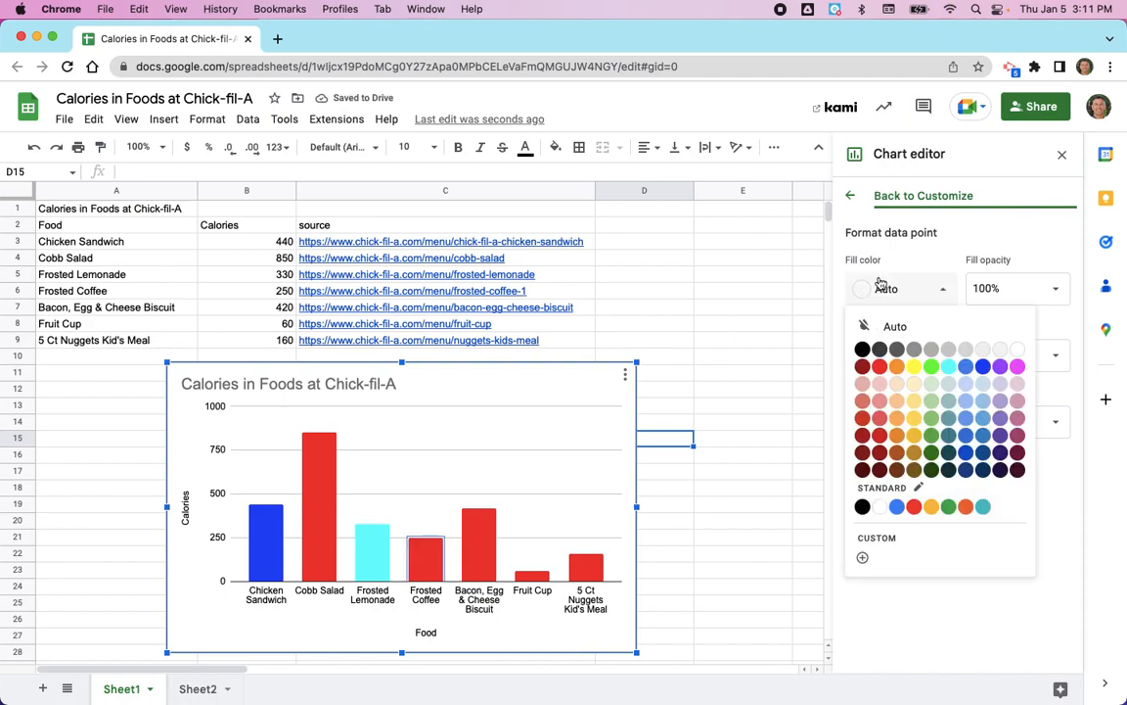
left_click(897, 366)
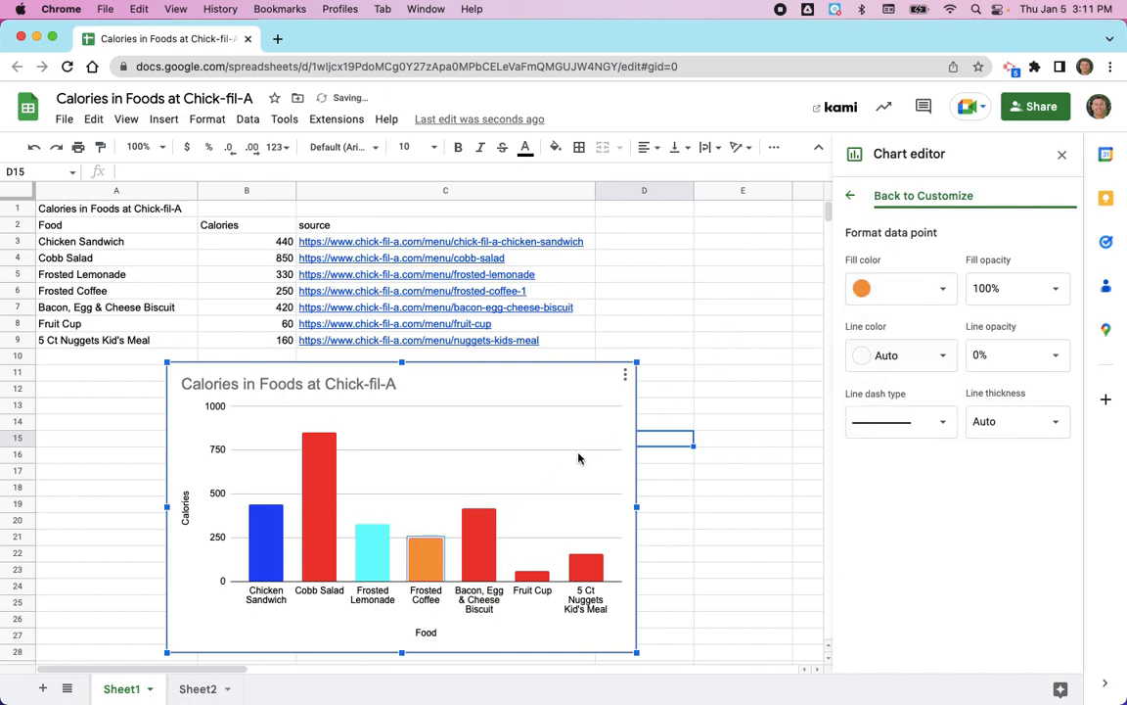
Try the Wide font for the chart's horizontal axis labels and settle on Tahoma.
left_click(475, 547)
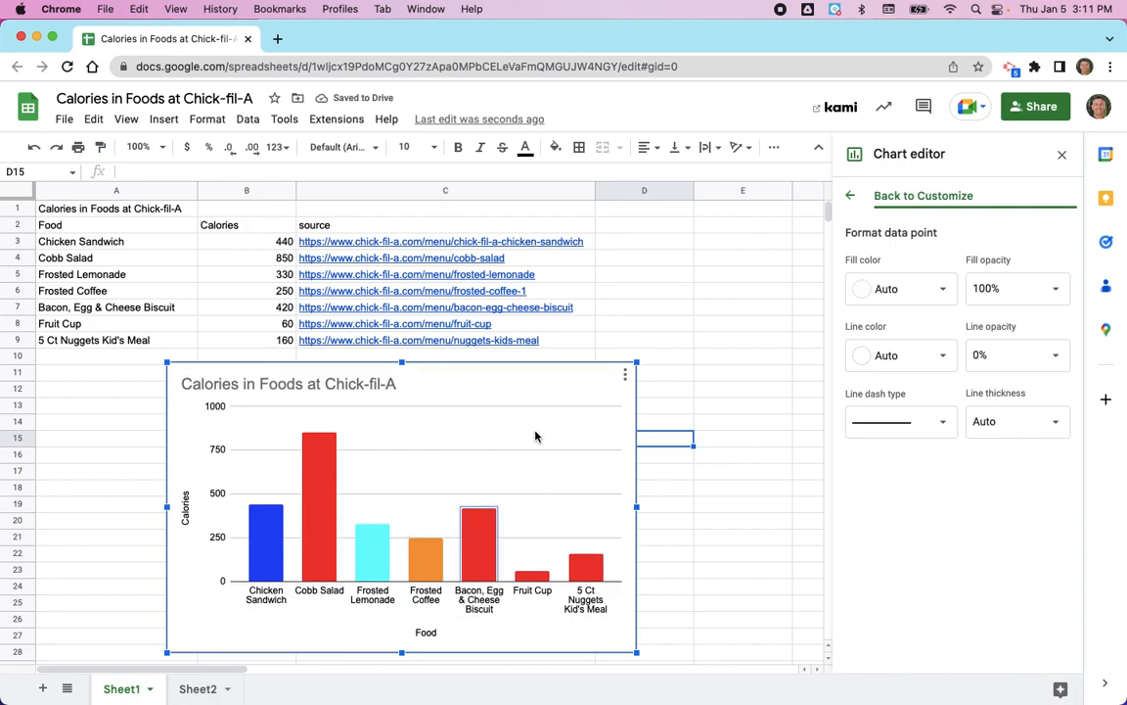
left_click(852, 197)
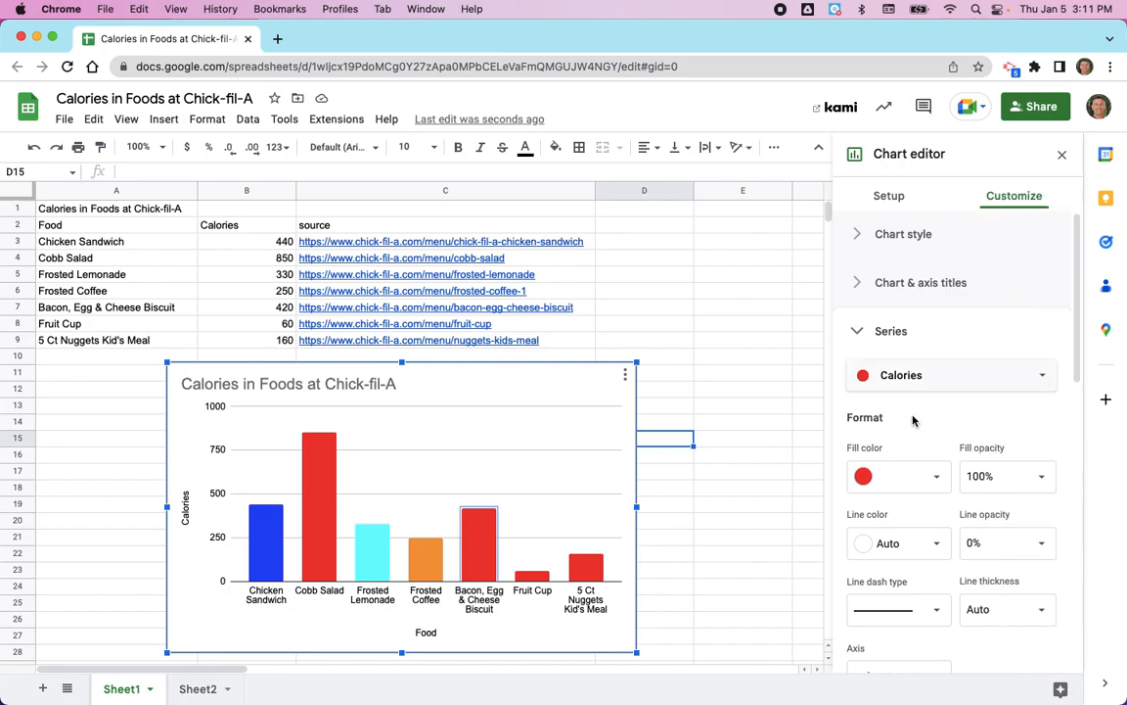
left_click(853, 332)
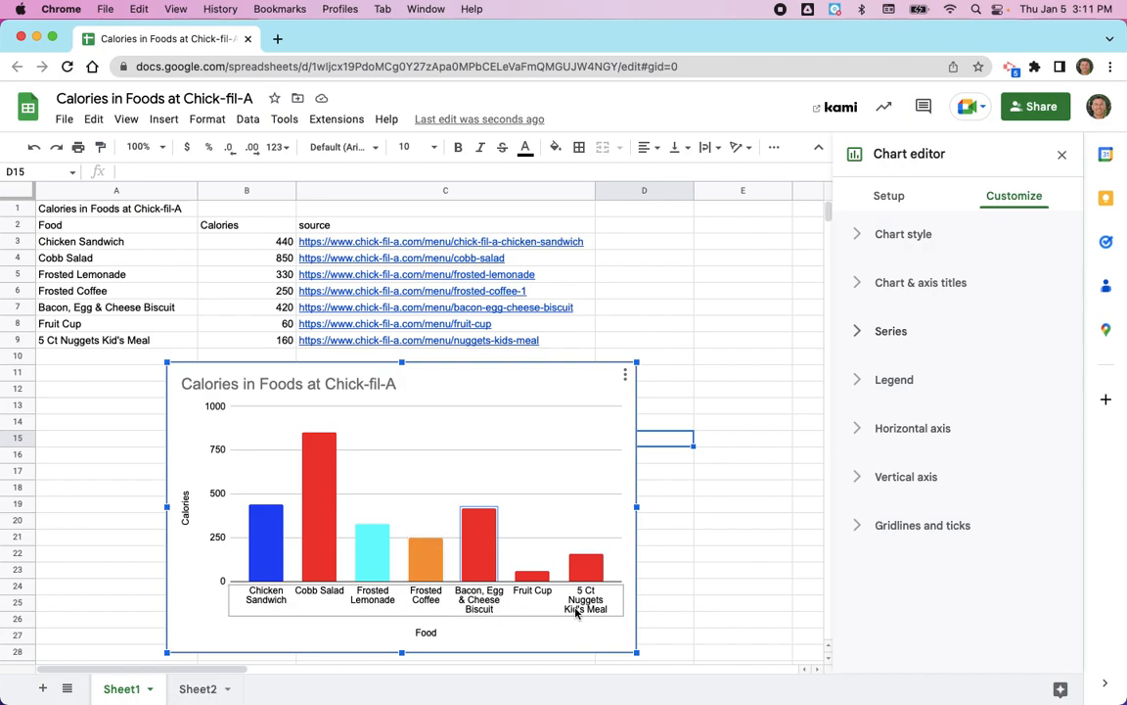
left_click(860, 432)
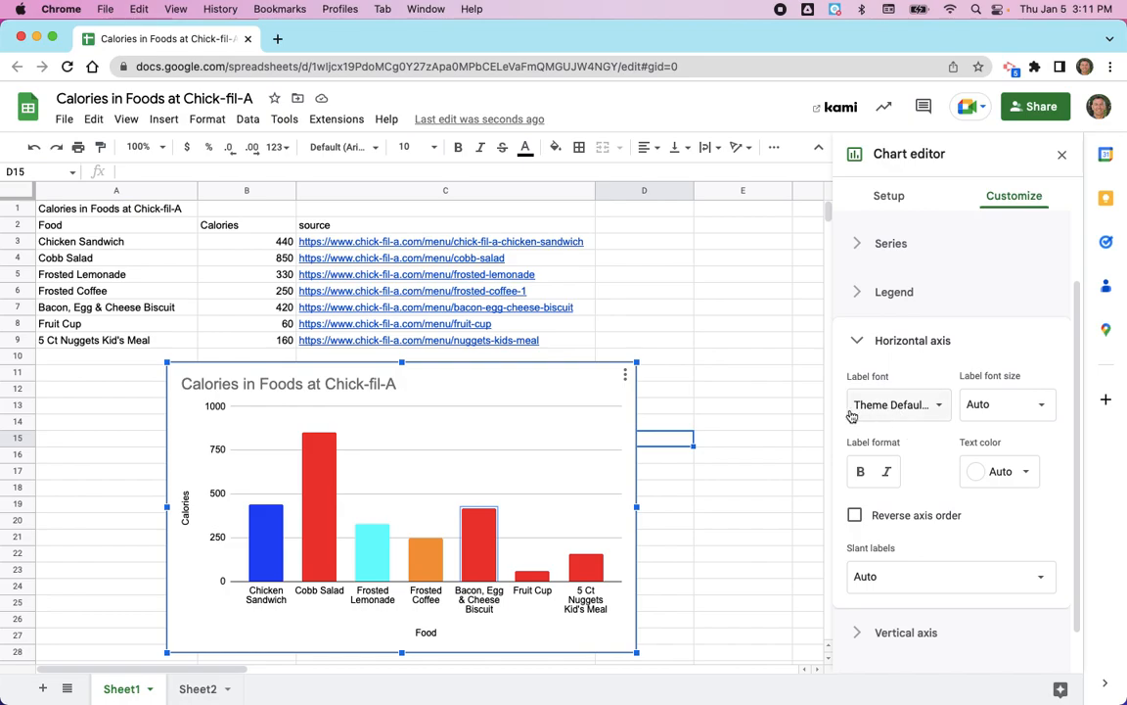
left_click(880, 407)
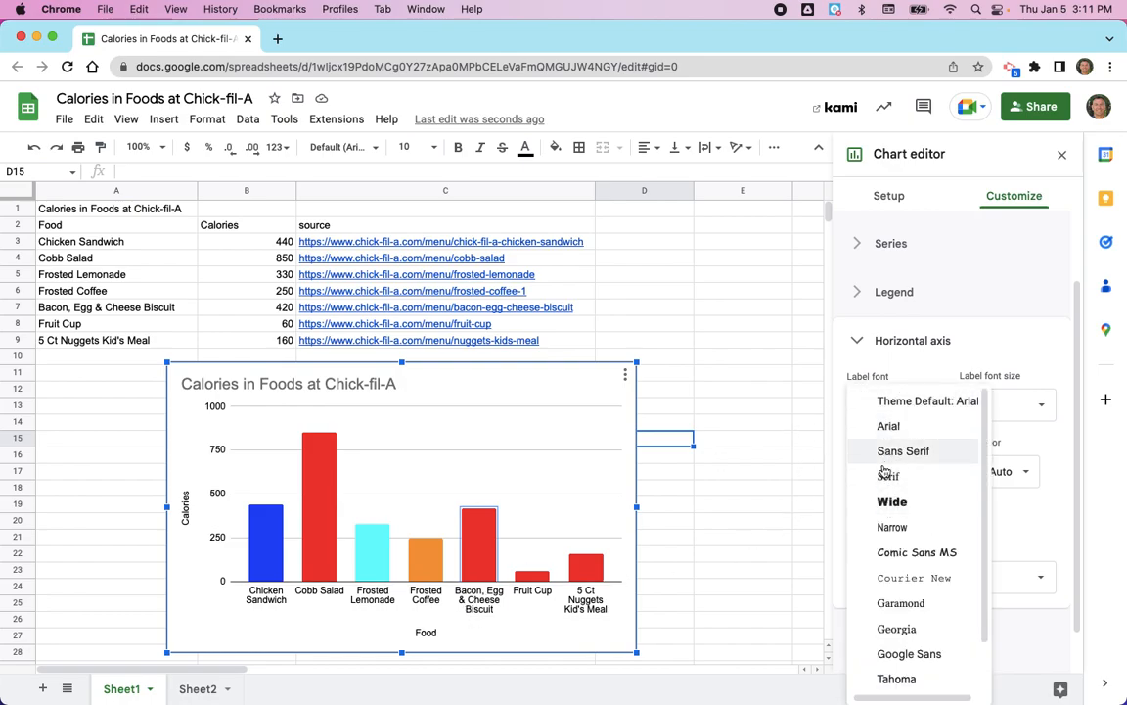
left_click(868, 500)
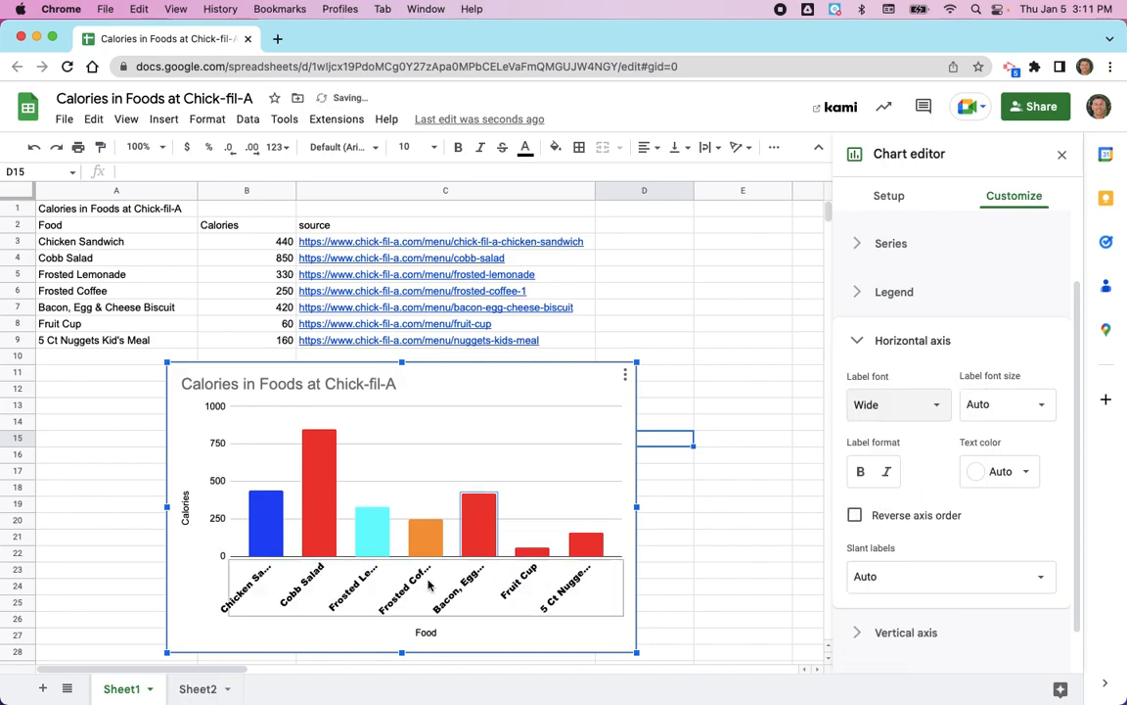
left_click(898, 405)
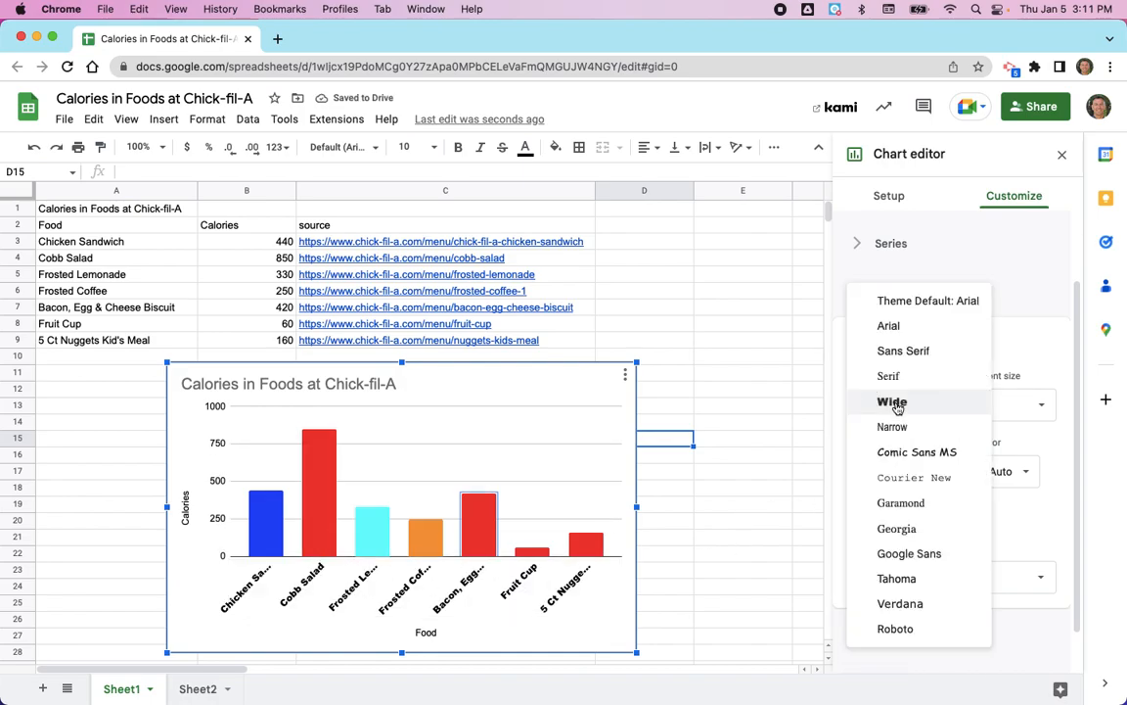
left_click(895, 577)
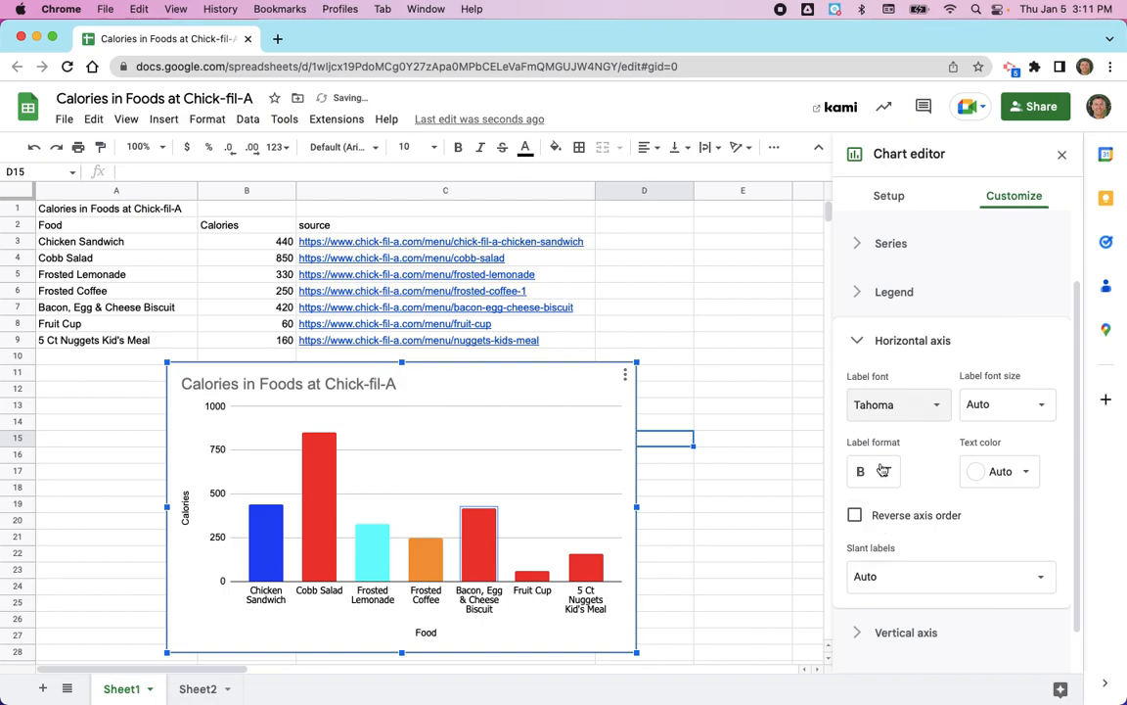
Color the chart's horizontal axis labels red and leave the chart editor.
left_click(1022, 475)
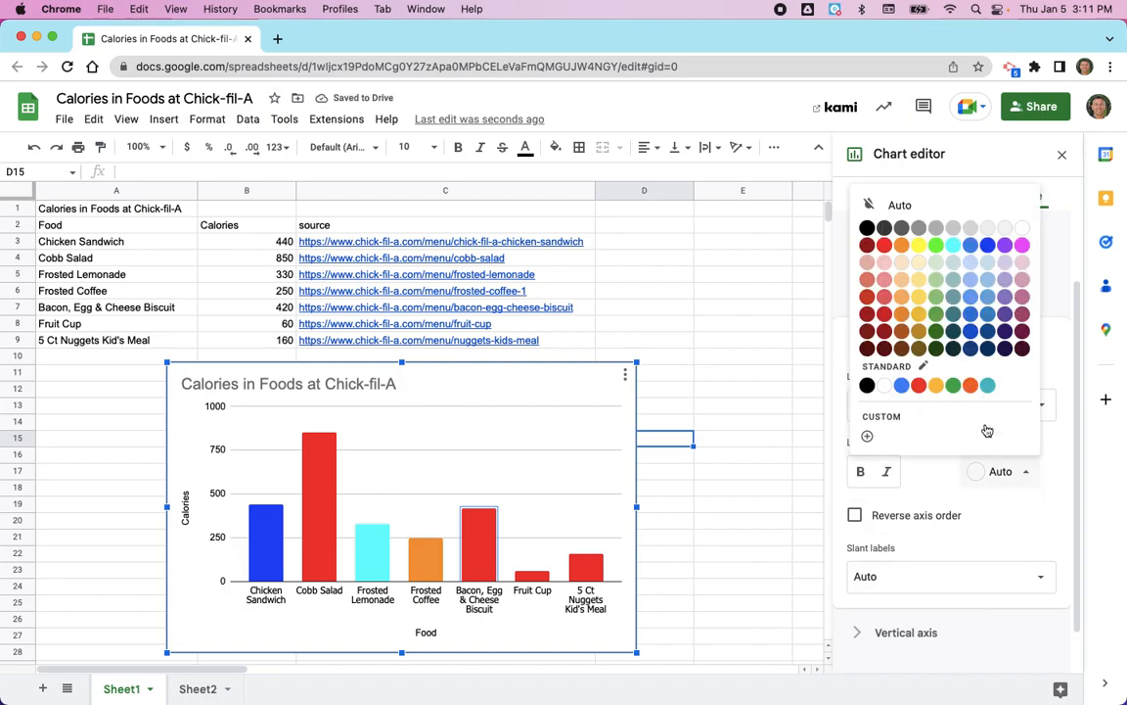
left_click(884, 244)
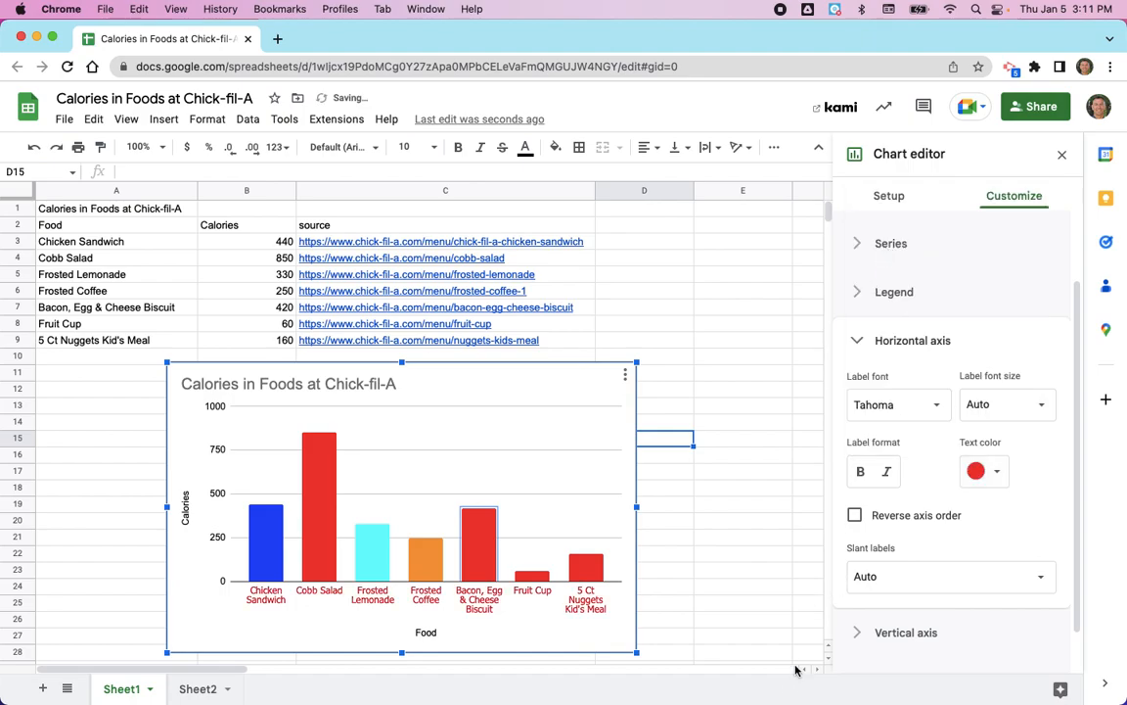
left_click(754, 587)
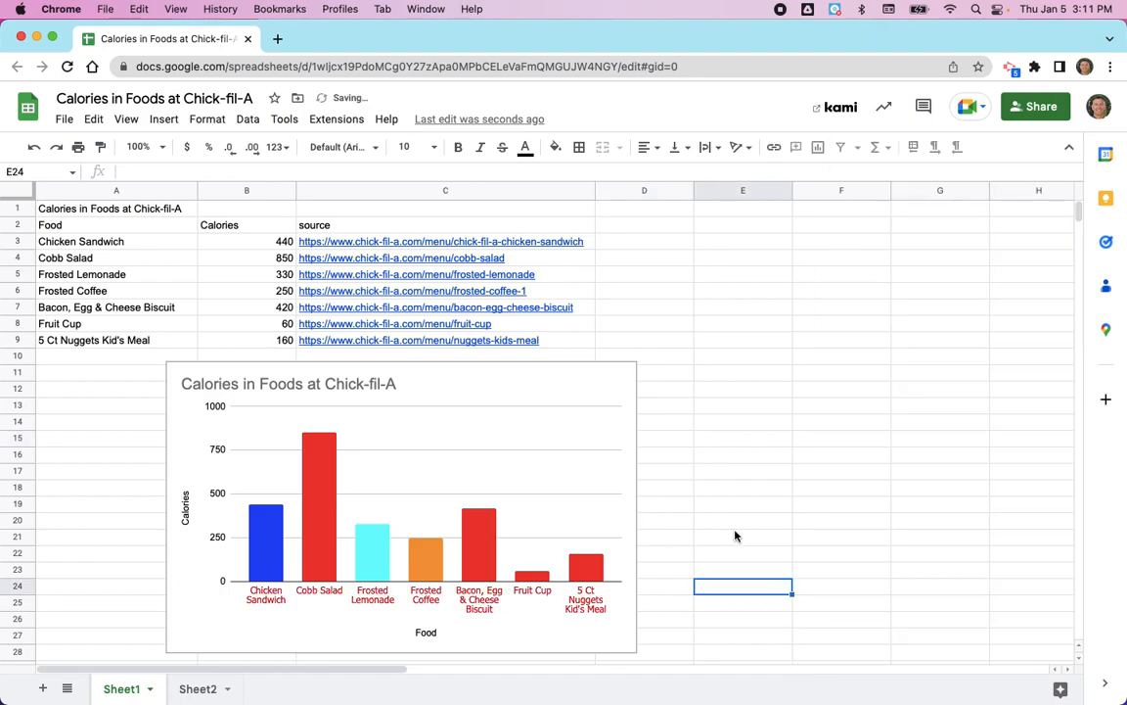
Delete the whole Calories in Foods at Chick-fil-A chart from the sheet.
double_click(504, 400)
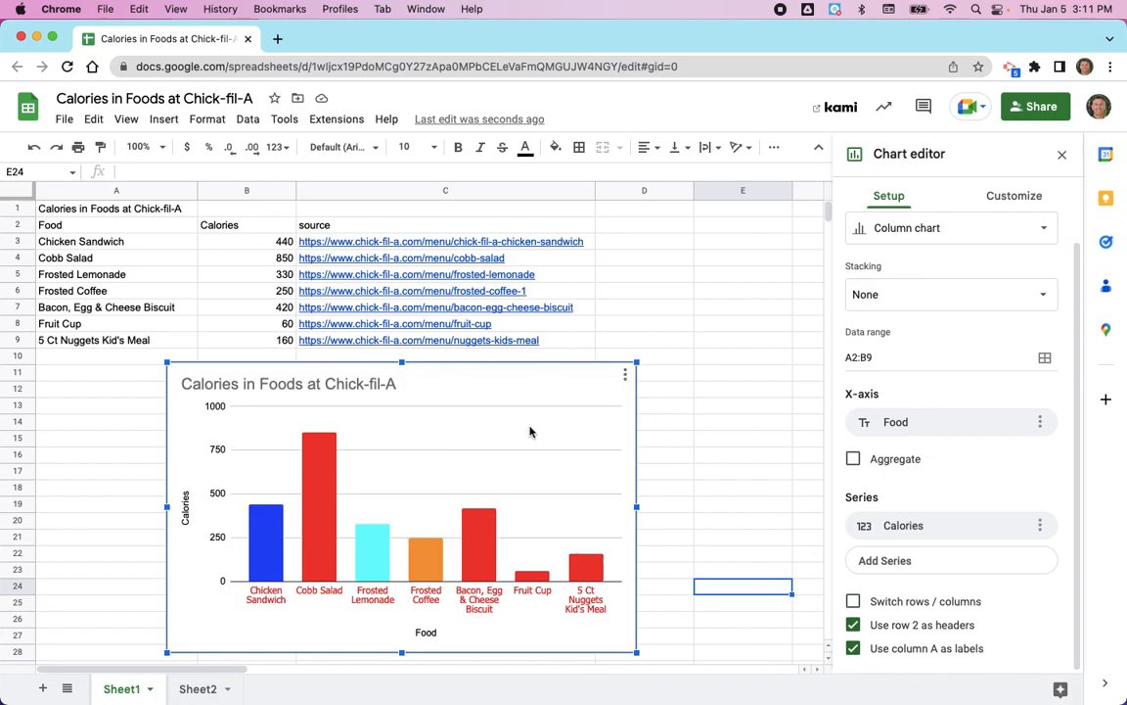
left_click(611, 428)
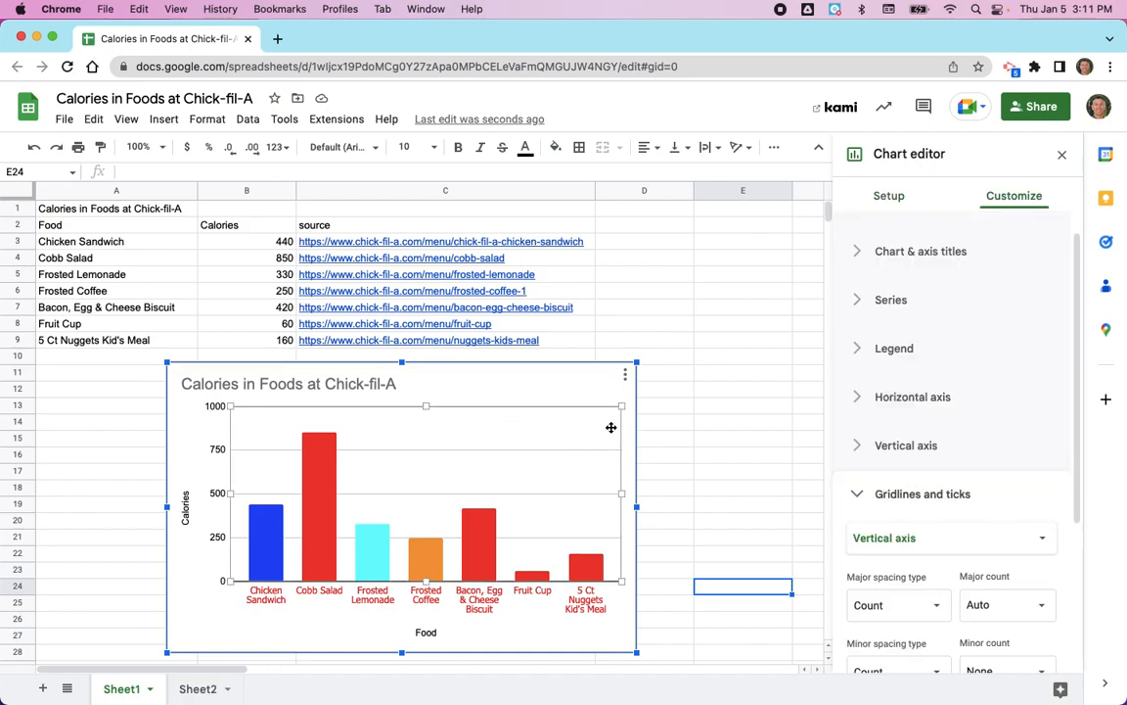
key("BackSpace")
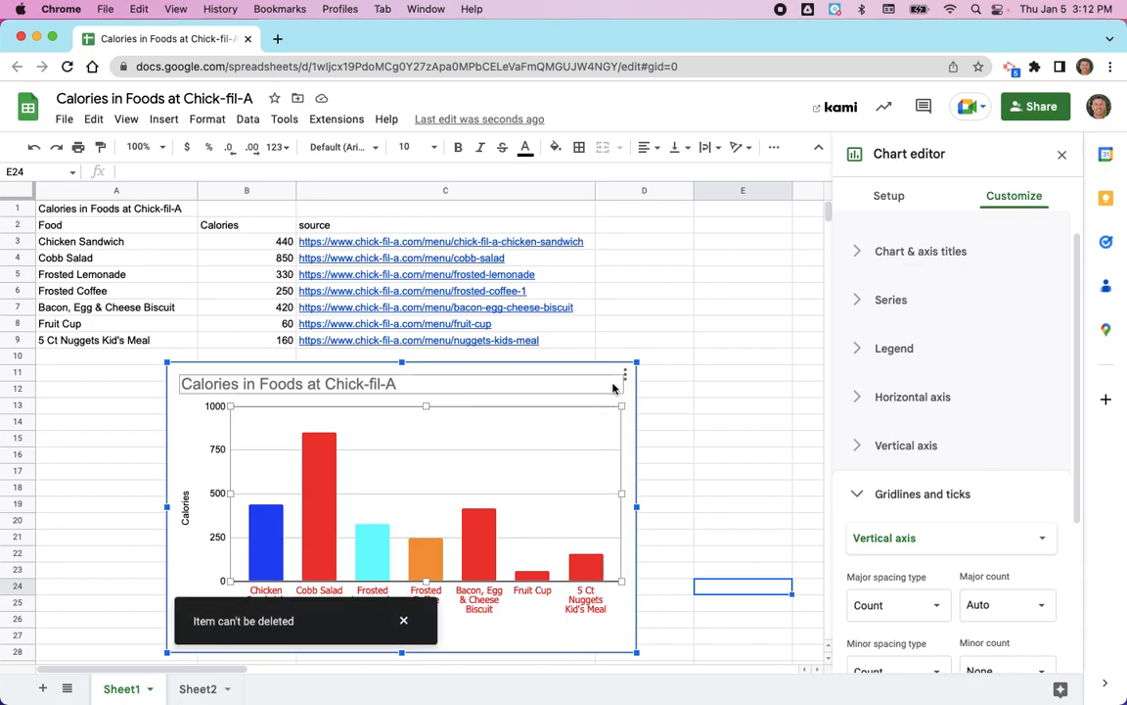
left_click(625, 372)
left_click(626, 375)
left_click(625, 375)
left_click(641, 426)
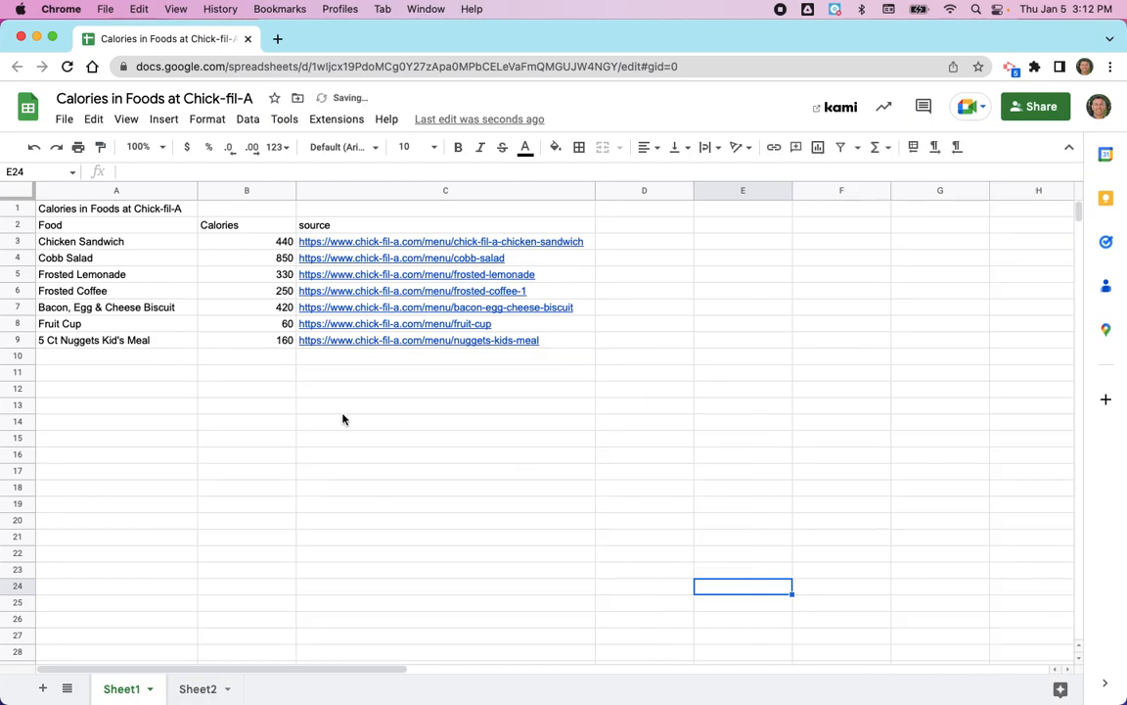
Insert a new column chart from the food and calorie data in A2:B9 and move it below the data.
left_click(173, 361)
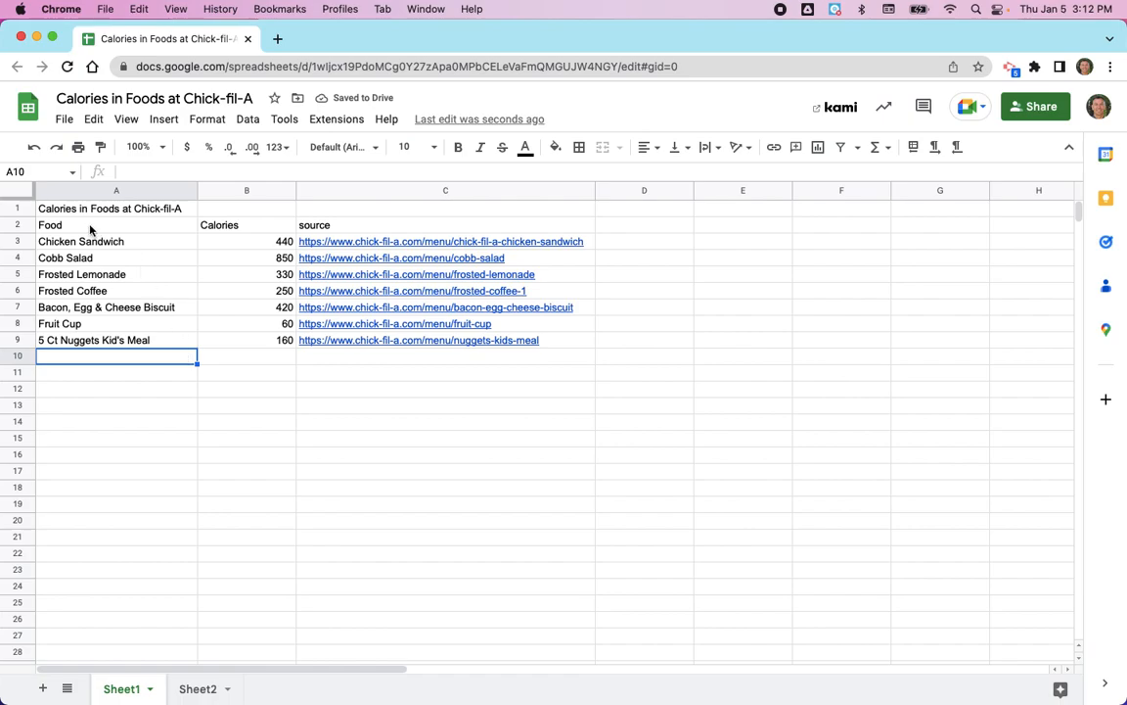
left_click_drag(77, 227, 264, 337)
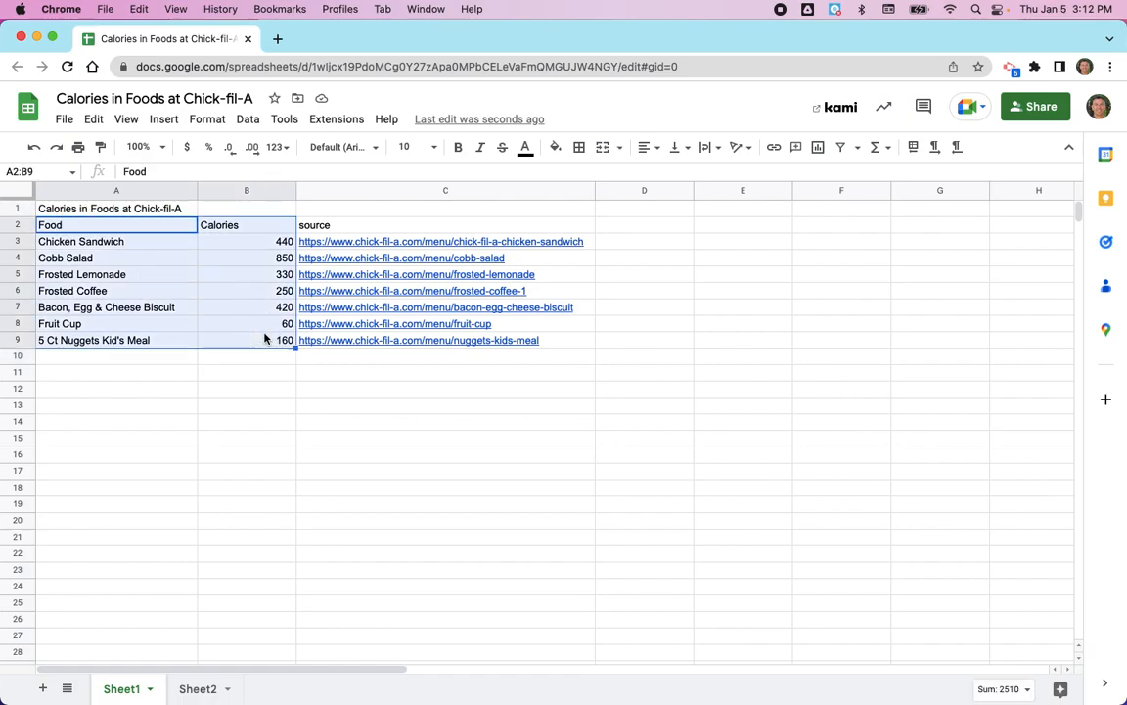
left_click(166, 119)
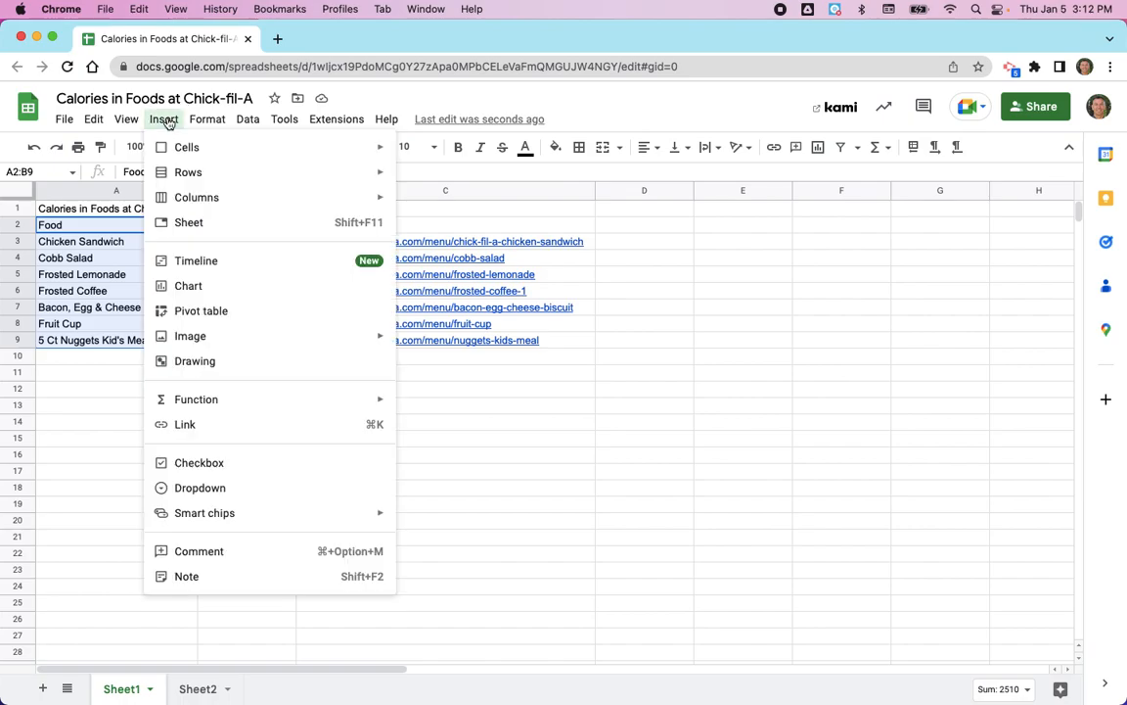
left_click(192, 286)
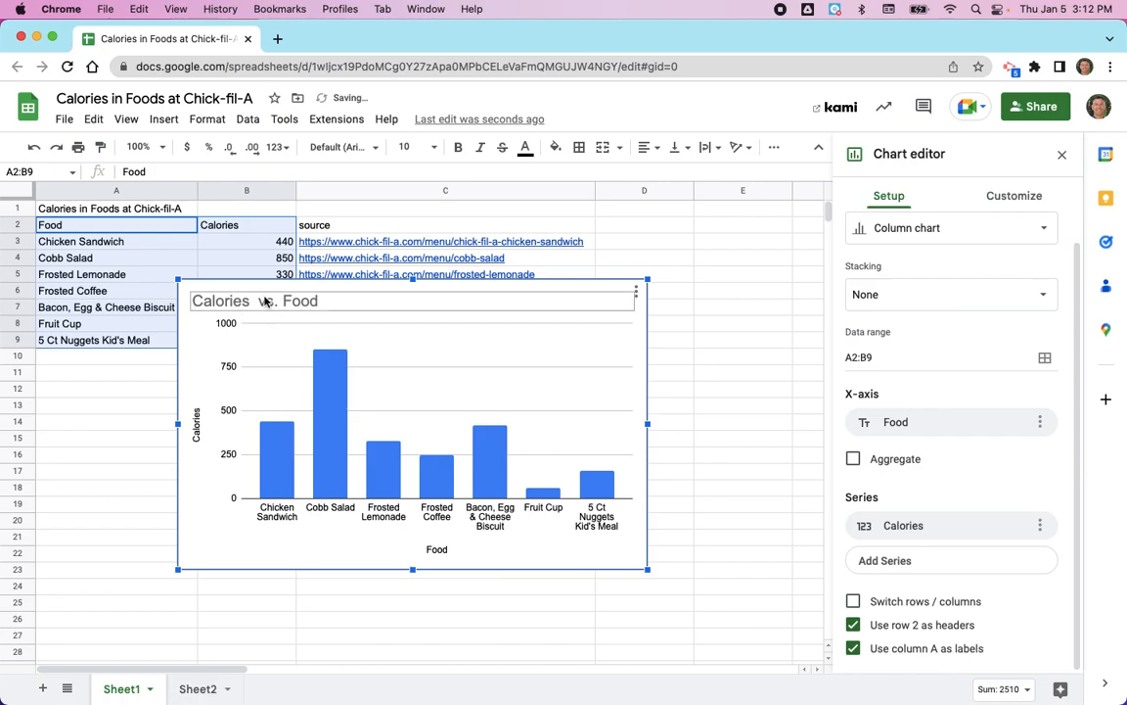
left_click_drag(255, 287, 343, 383)
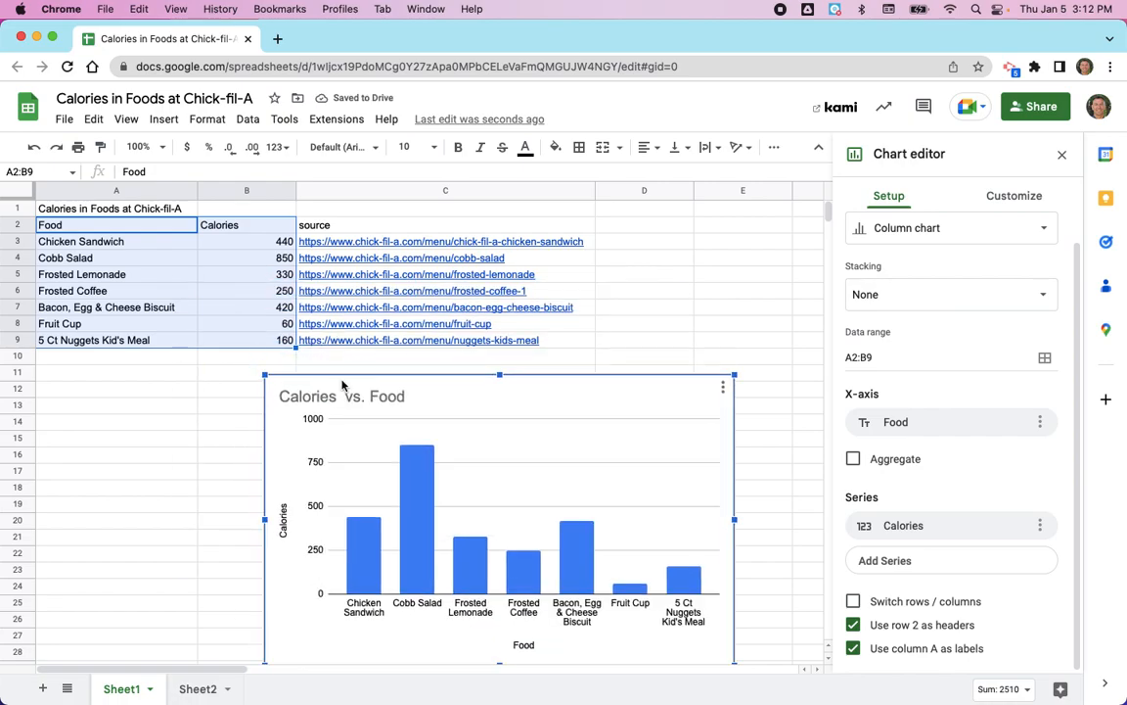
Replace the new chart's title with the text of cell A1, "Calories in Foods at Chick-fil-A".
left_click(317, 396)
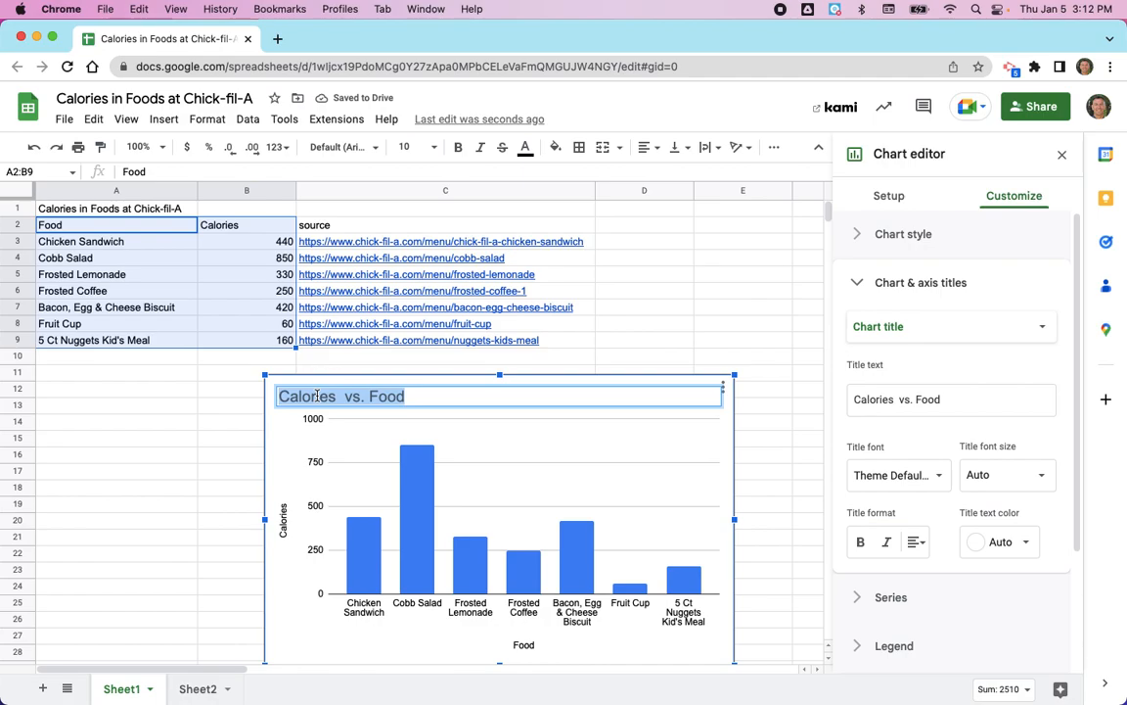
left_click(194, 407)
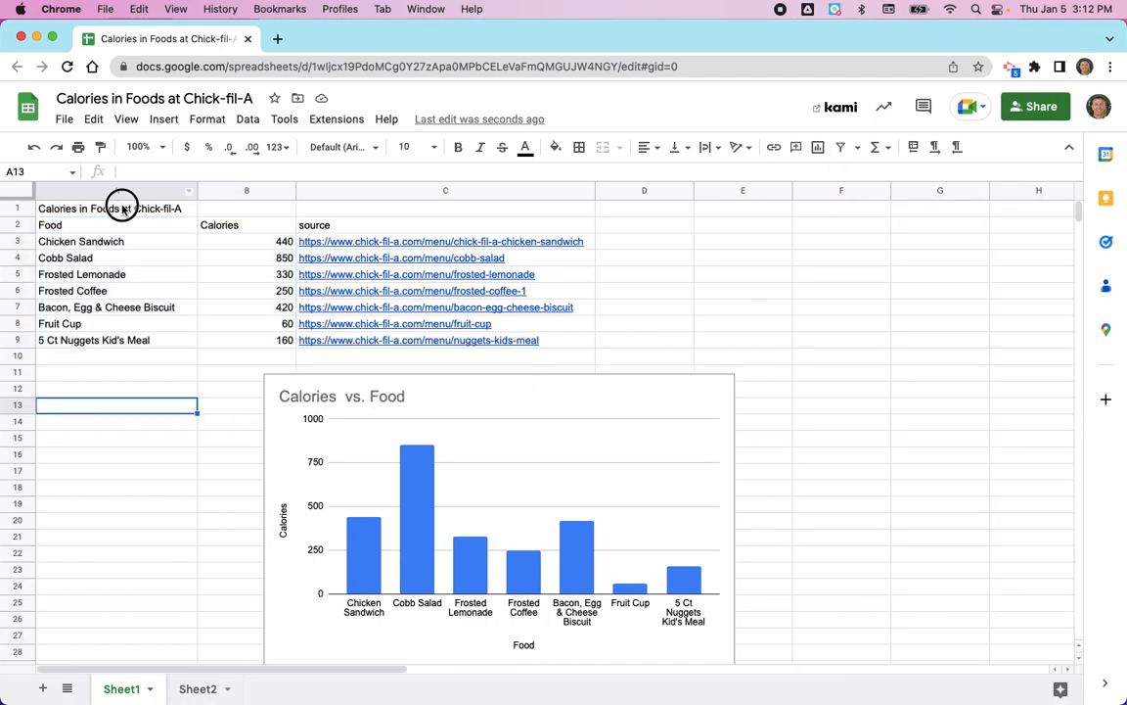
left_click(124, 209)
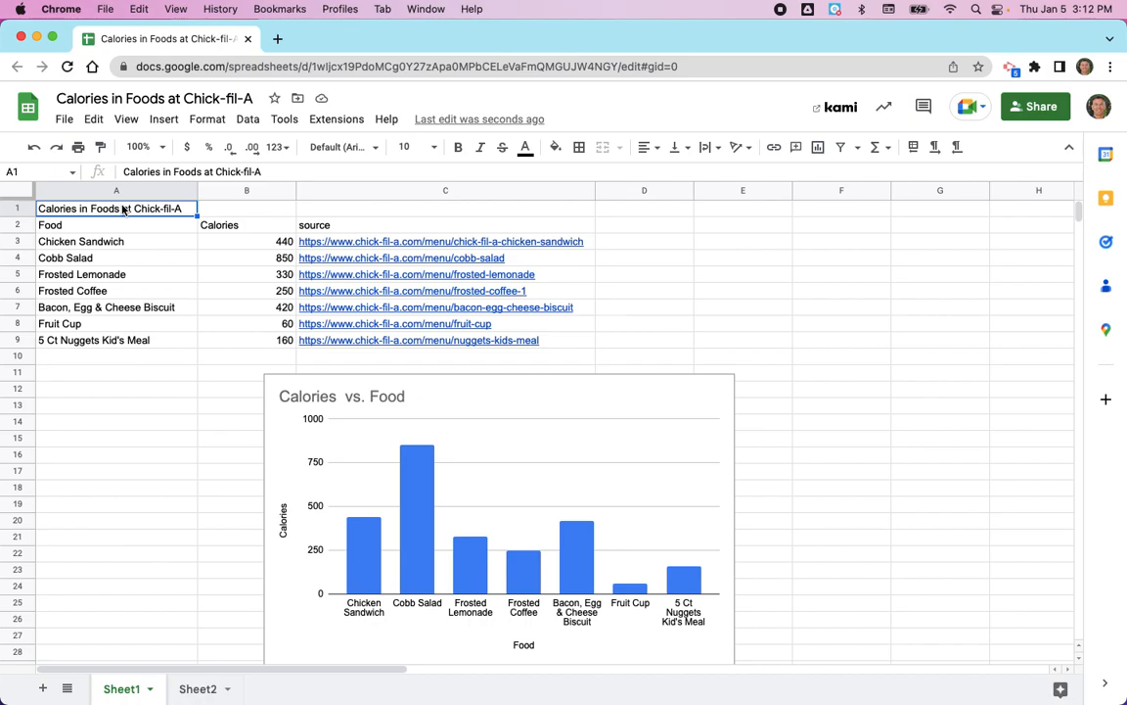
left_click(323, 390)
double_click(323, 394)
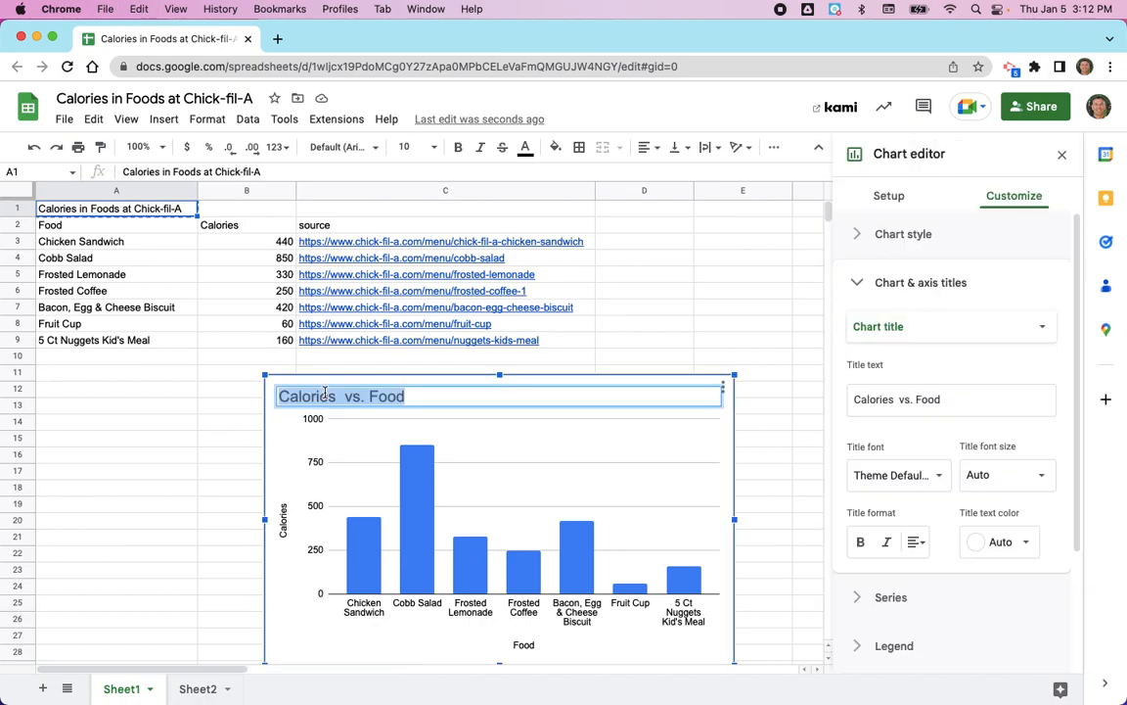
type("Calories in Foods at Chick-fil-A")
left_click(296, 466)
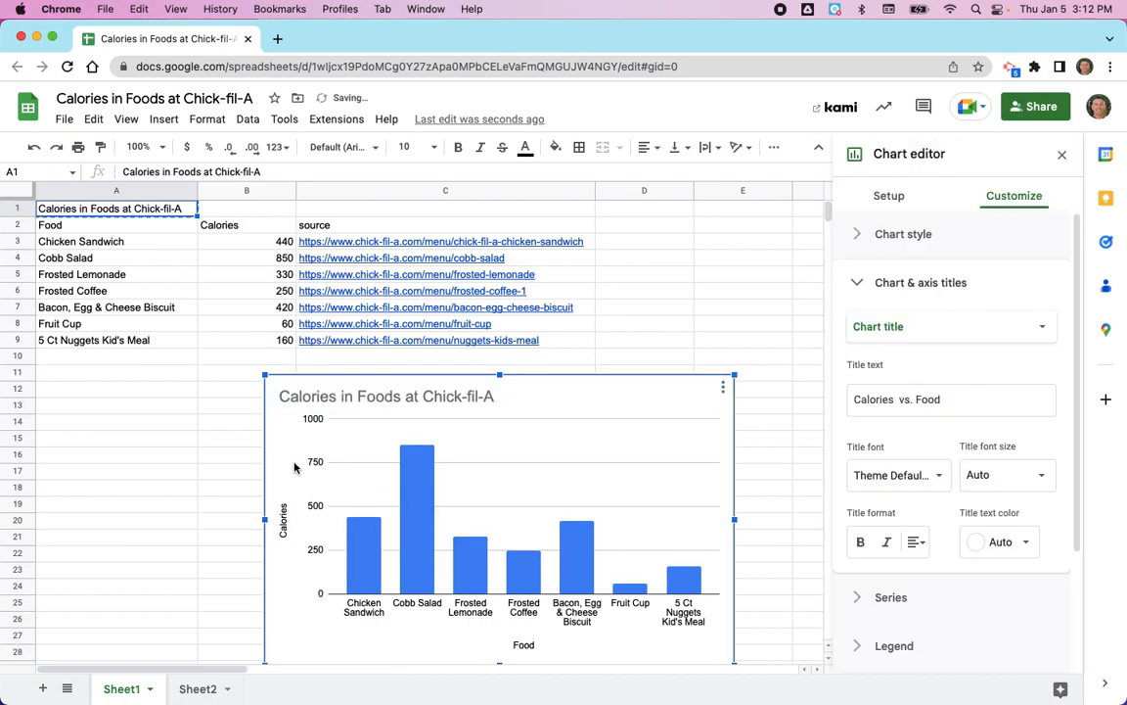
Open the setup options of the new chart.
left_click(891, 196)
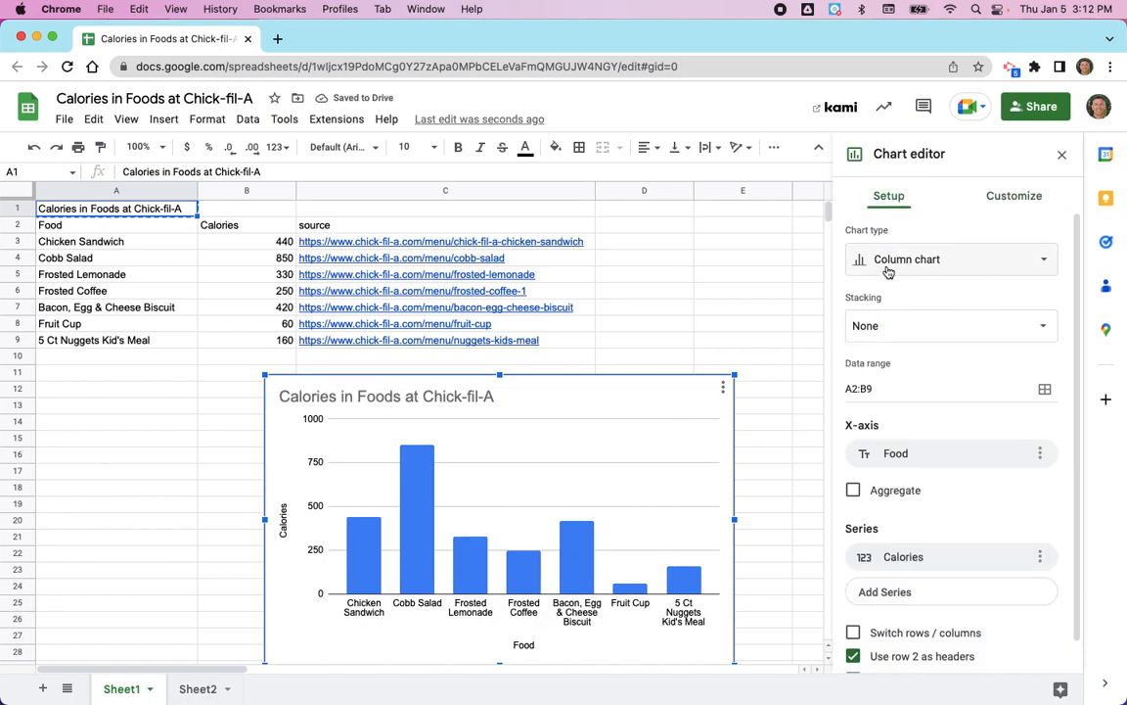